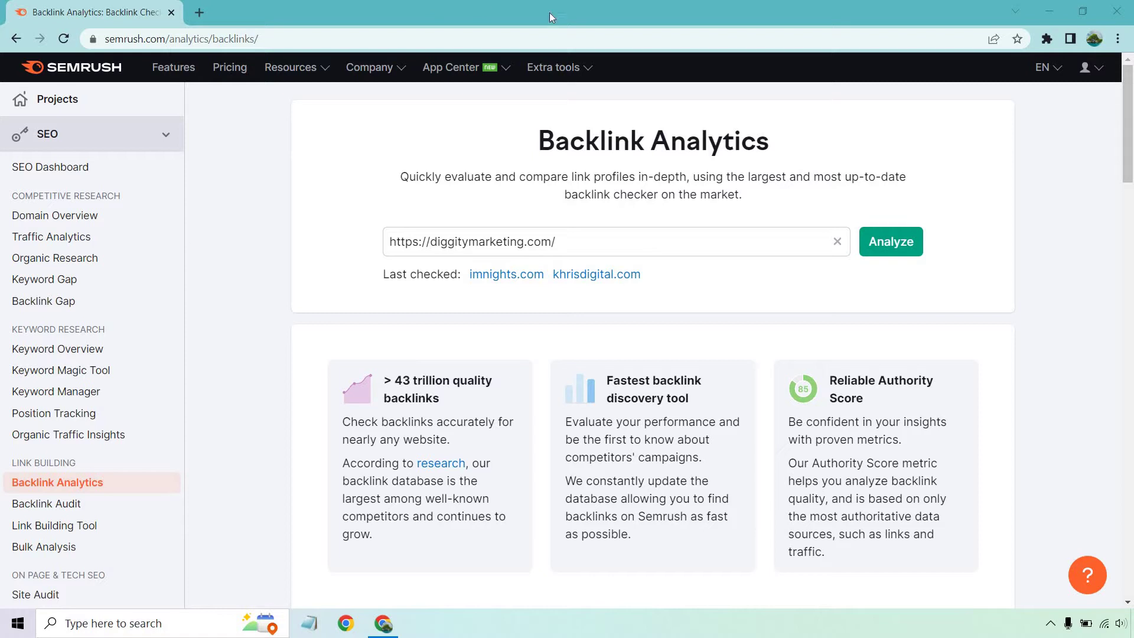
Run the backlink analysis for diggitymarketing.com in Semrush
{"action": "left_click", "coordinate": [903, 253]}
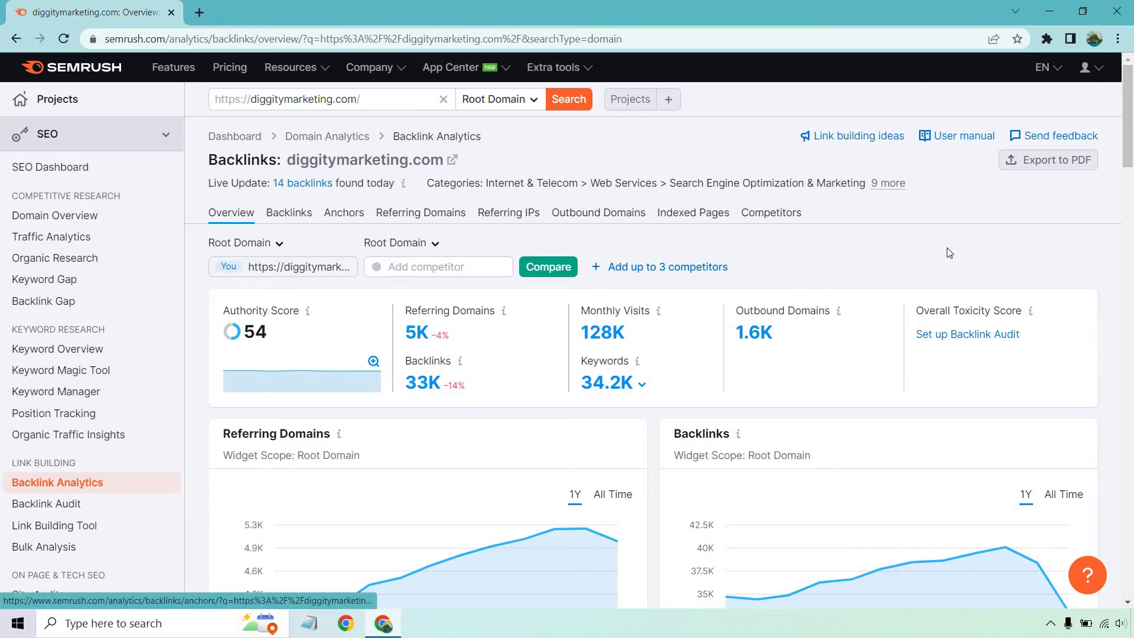
{"action": "scroll", "coordinate": [1035, 223], "scroll_direction": "down", "scroll_amount": 2}
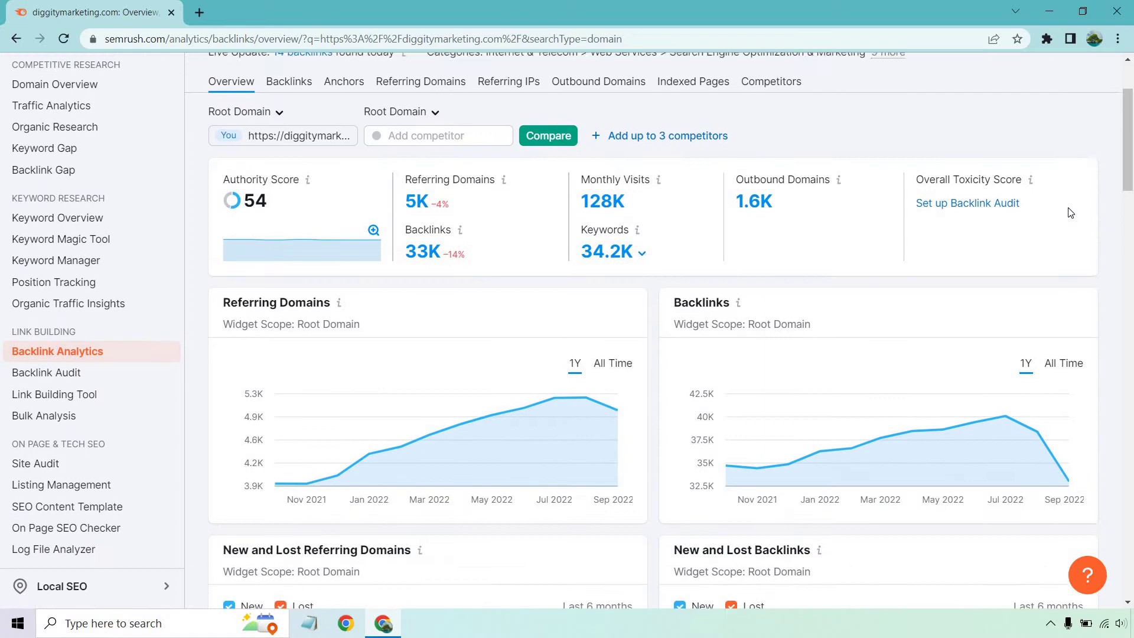
{"action": "scroll", "coordinate": [1071, 211], "scroll_direction": "down", "scroll_amount": 1}
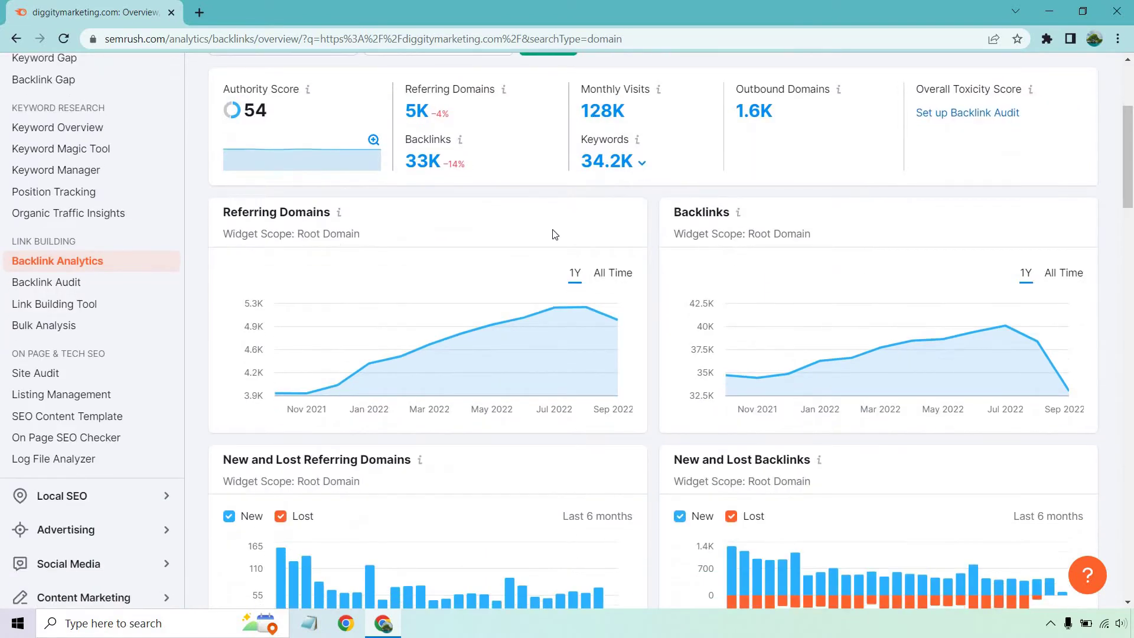
Set the Referring Domains and Backlinks charts to All Time and review the overview
{"action": "left_click", "coordinate": [608, 277]}
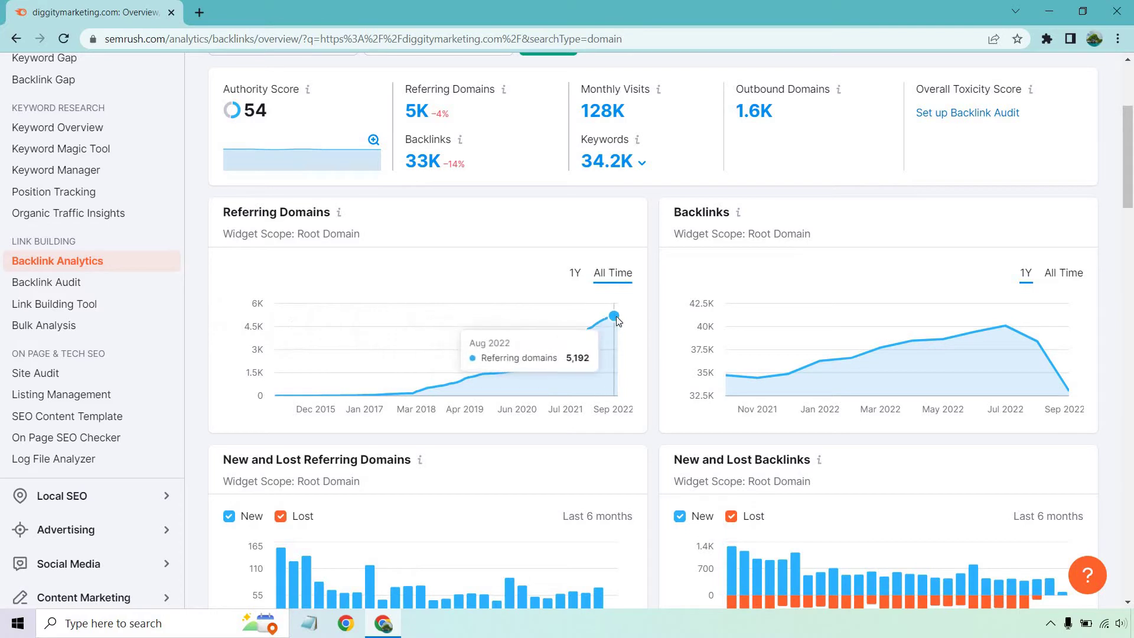
{"action": "left_click", "coordinate": [1073, 275]}
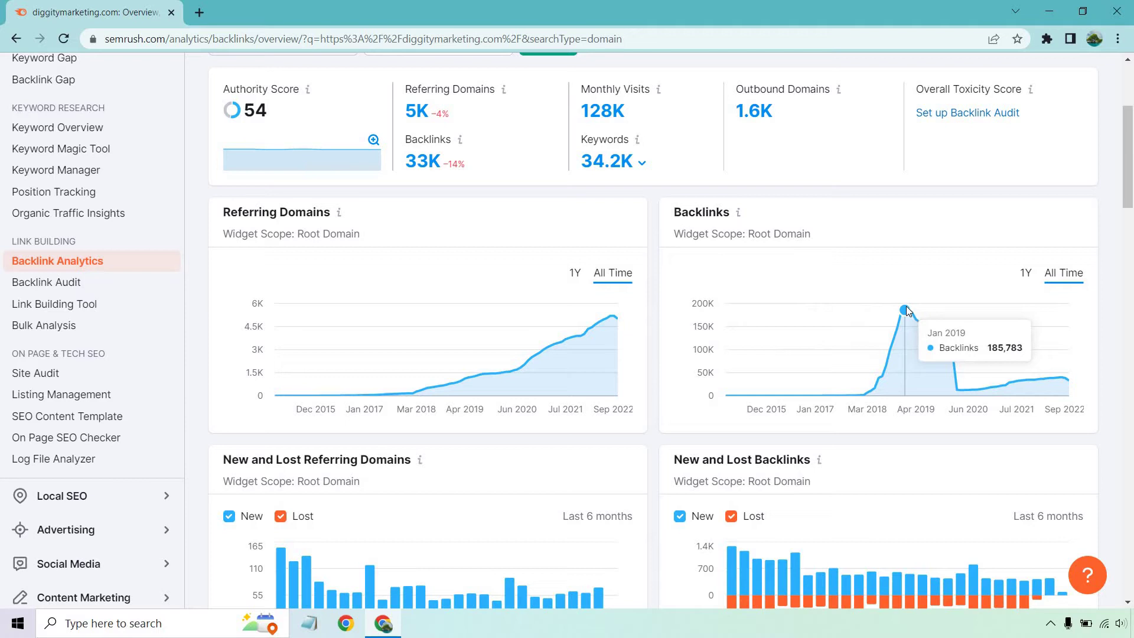
{"action": "scroll", "coordinate": [1115, 227], "scroll_direction": "down", "scroll_amount": 2}
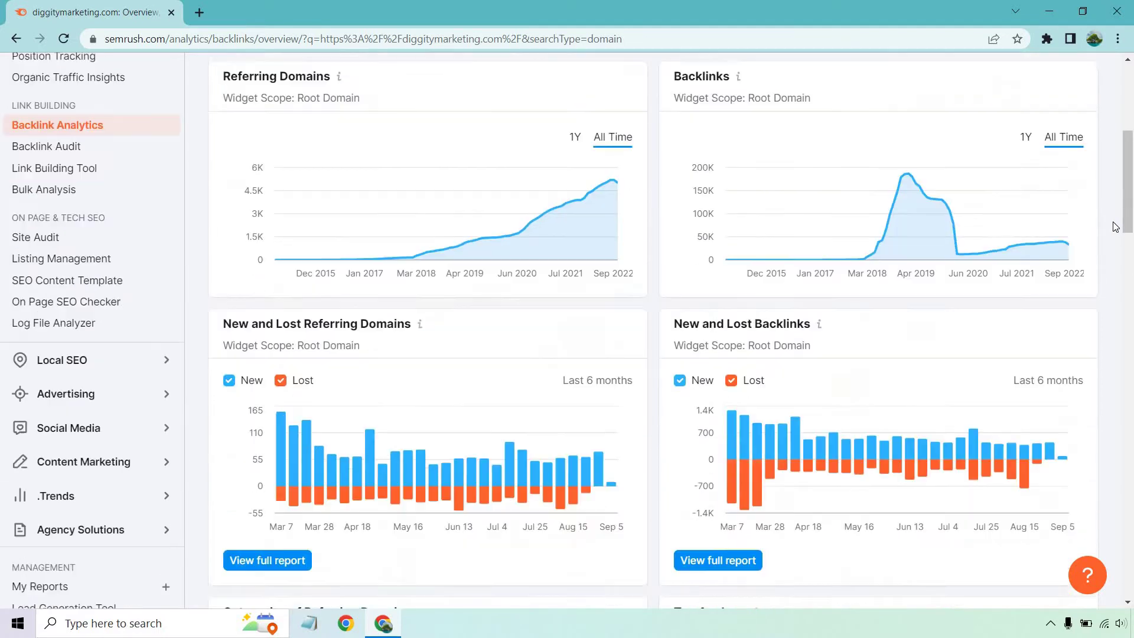
{"action": "scroll", "coordinate": [1114, 226], "scroll_direction": "down", "scroll_amount": 5}
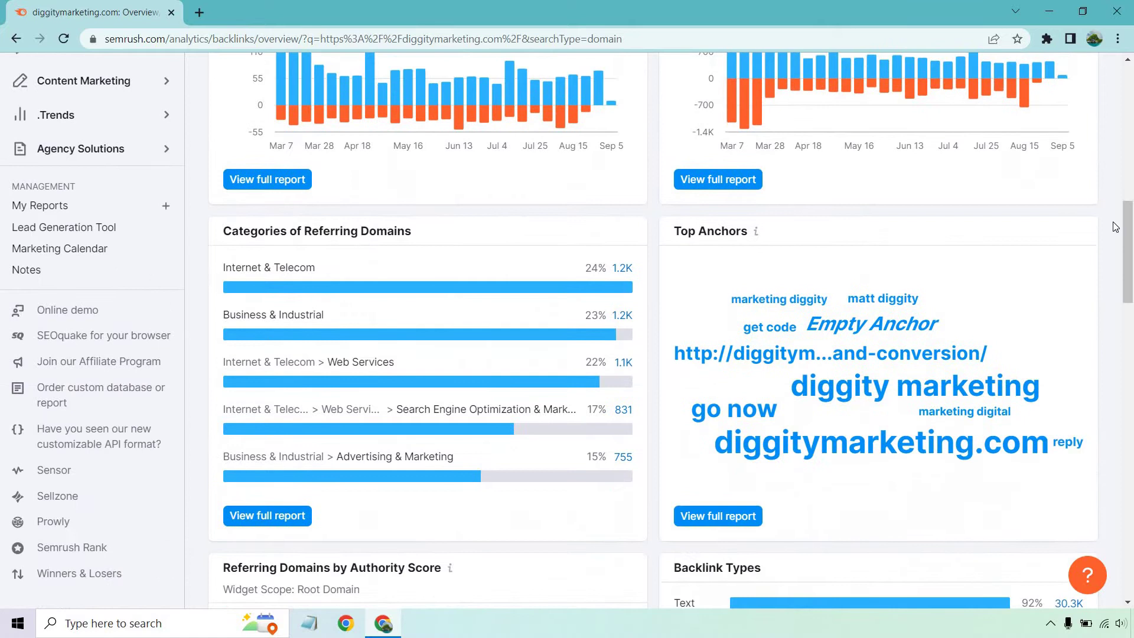
{"action": "scroll", "coordinate": [1115, 227], "scroll_direction": "down", "scroll_amount": 1}
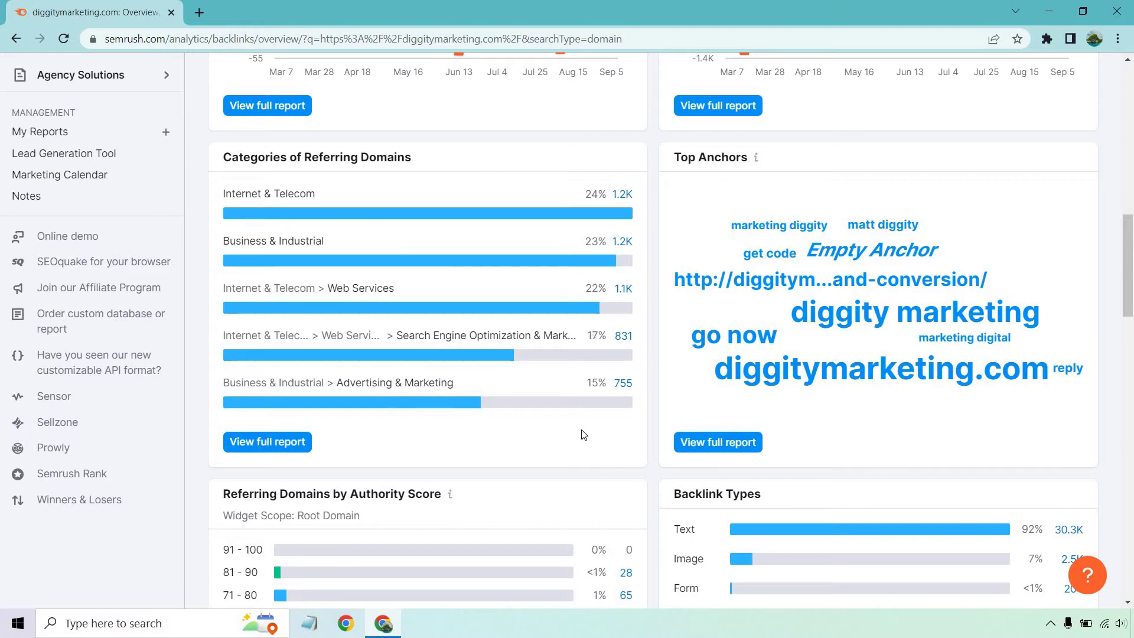
{"action": "scroll", "coordinate": [572, 410], "scroll_direction": "down", "scroll_amount": 4}
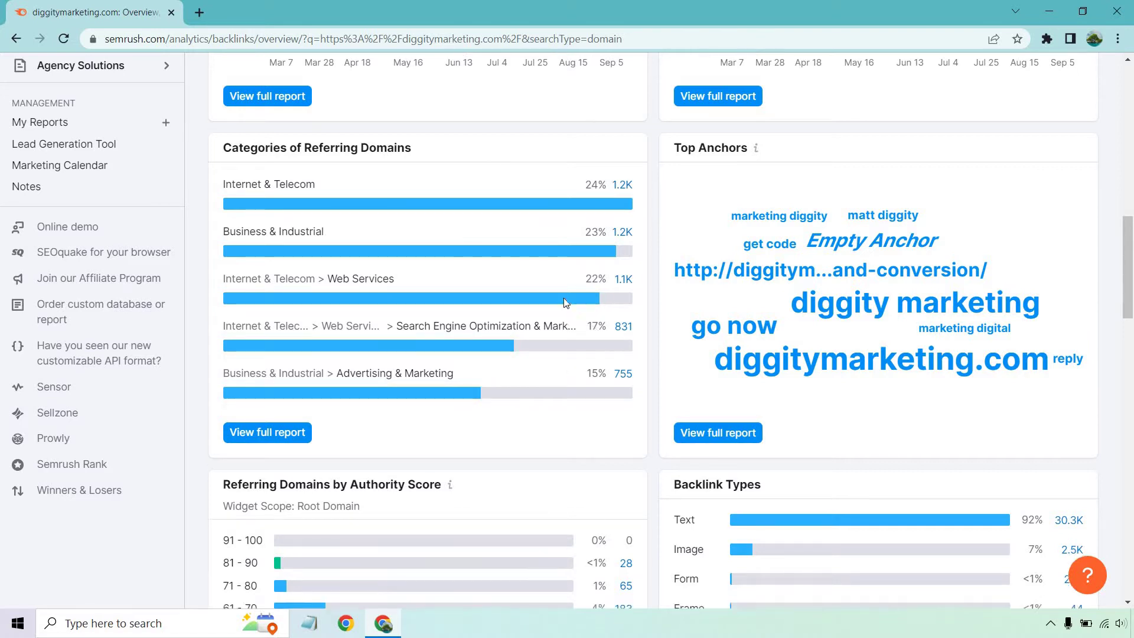
{"action": "scroll", "coordinate": [587, 170], "scroll_direction": "down", "scroll_amount": 1}
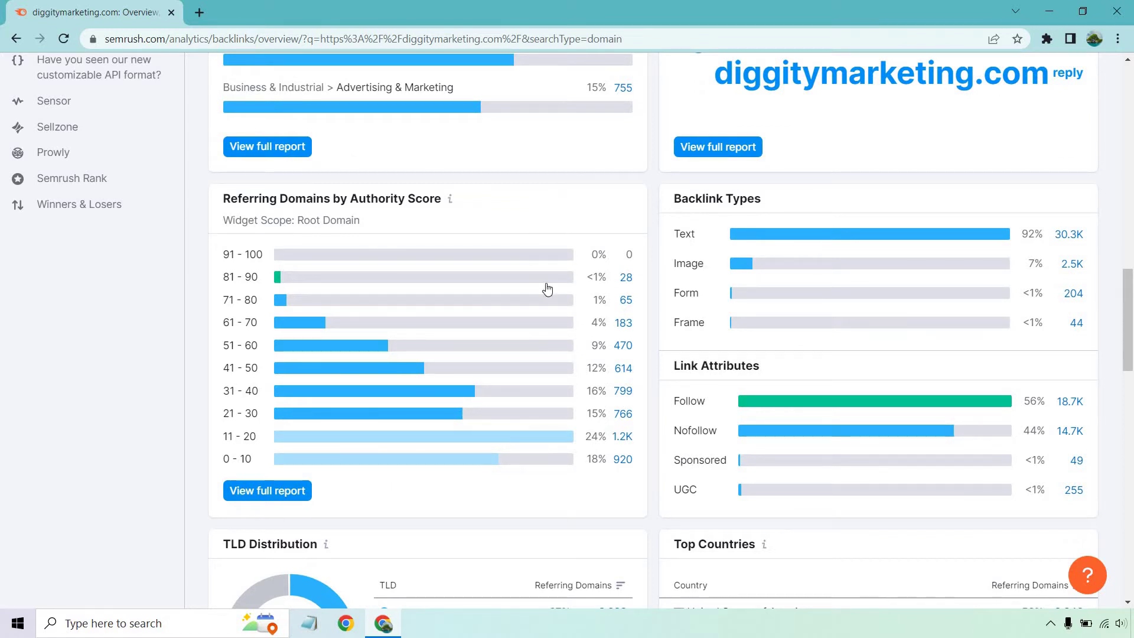
{"action": "mouse_move", "coordinate": [471, 405]}
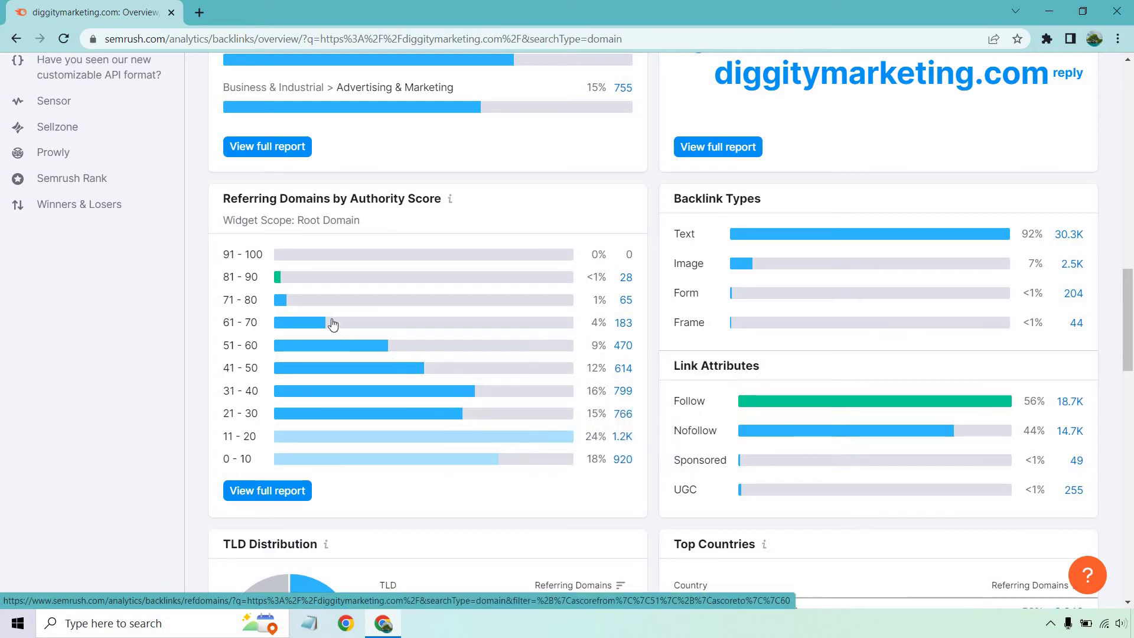
{"action": "mouse_move", "coordinate": [291, 279]}
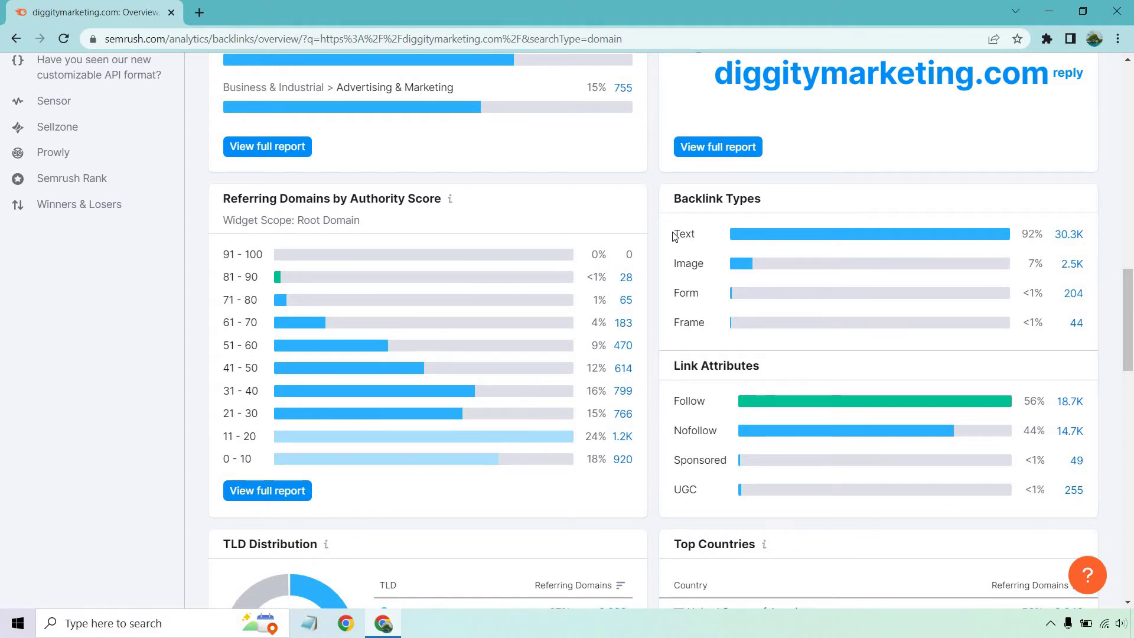
{"action": "scroll", "coordinate": [674, 236], "scroll_direction": "down", "scroll_amount": 2}
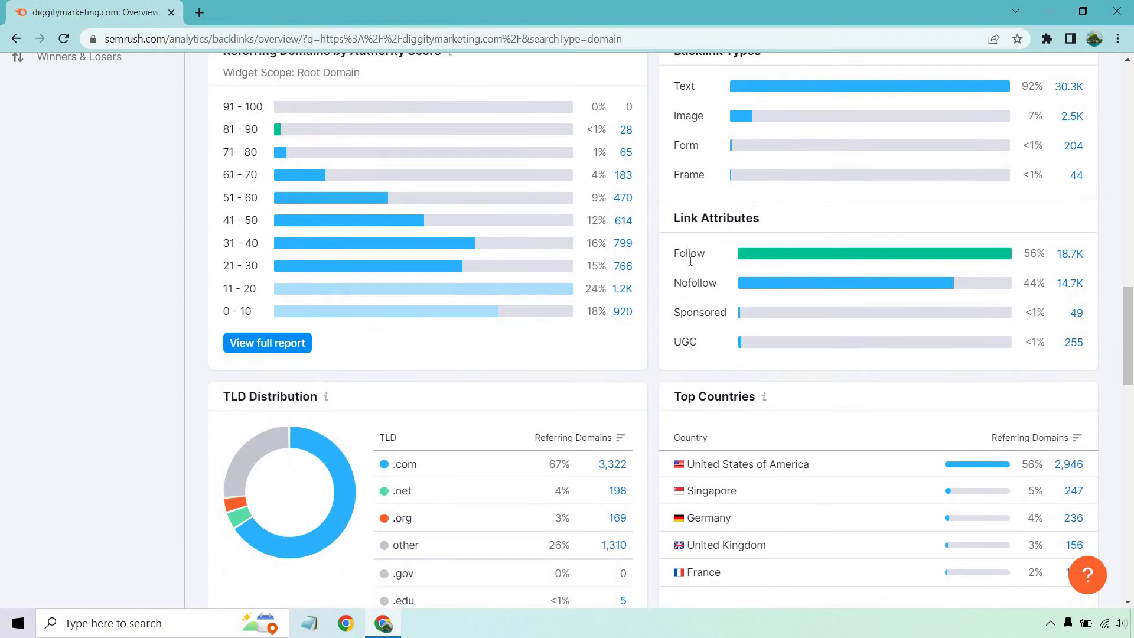
{"action": "scroll", "coordinate": [692, 233], "scroll_direction": "down", "scroll_amount": 2}
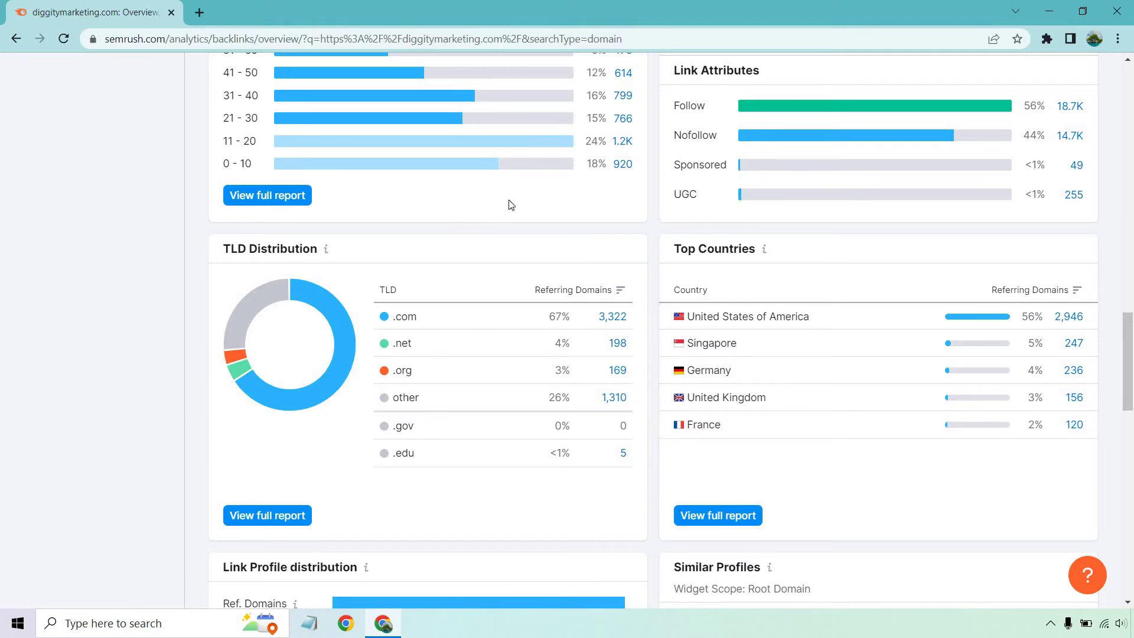
{"action": "scroll", "coordinate": [544, 111], "scroll_direction": "down", "scroll_amount": 1}
{"action": "scroll", "coordinate": [645, 121], "scroll_direction": "down", "scroll_amount": 3}
{"action": "scroll", "coordinate": [614, 177], "scroll_direction": "down", "scroll_amount": 2}
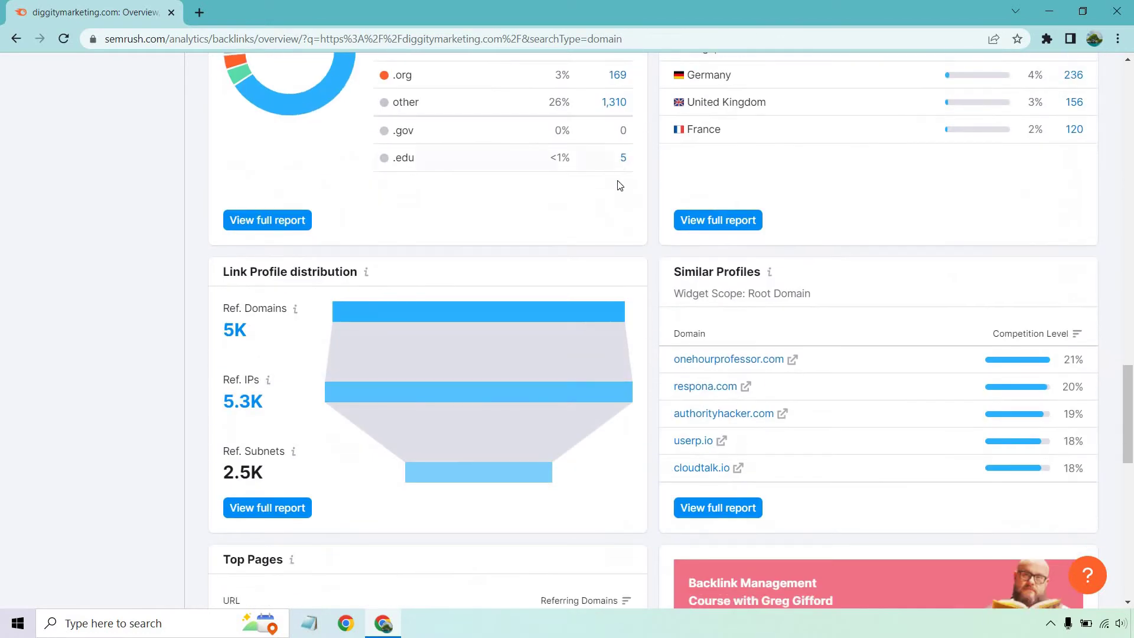
{"action": "scroll", "coordinate": [612, 144], "scroll_direction": "down", "scroll_amount": 3}
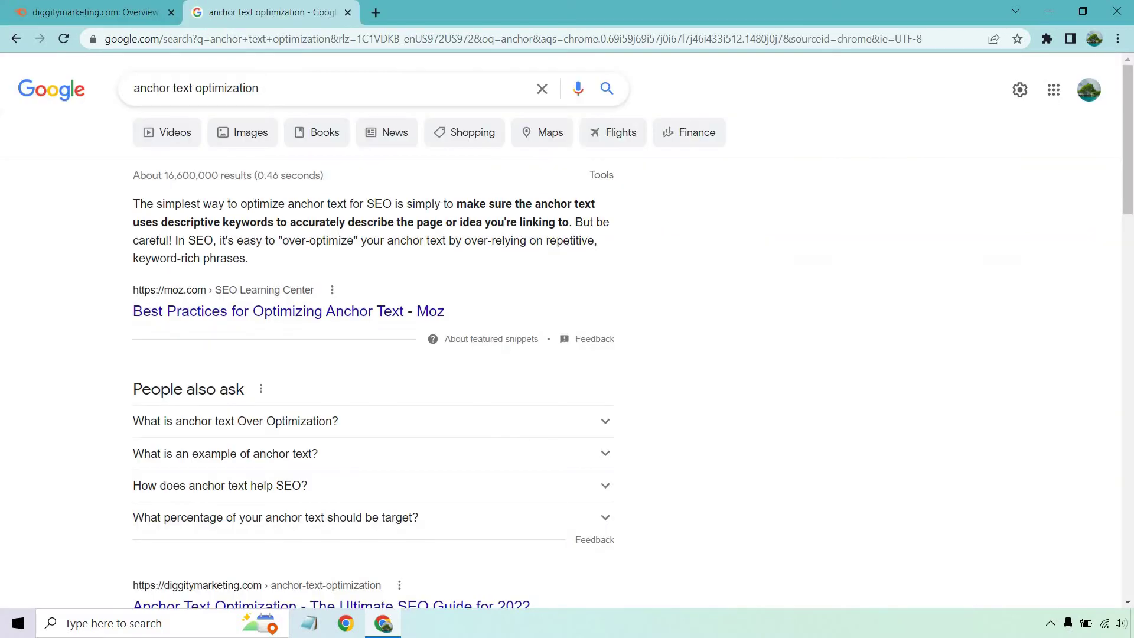
Scan the Google results for 'anchor text optimization', then return to the Semrush overview
{"action": "scroll", "coordinate": [897, 293], "scroll_direction": "down", "scroll_amount": 5}
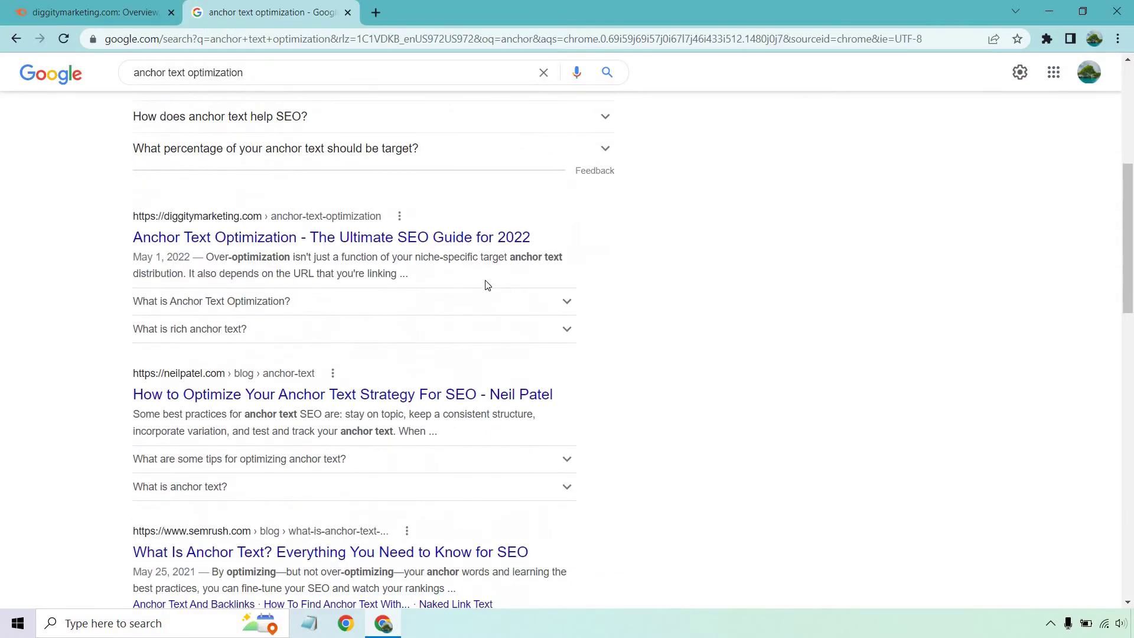
{"action": "scroll", "coordinate": [48, 236], "scroll_direction": "up", "scroll_amount": 5}
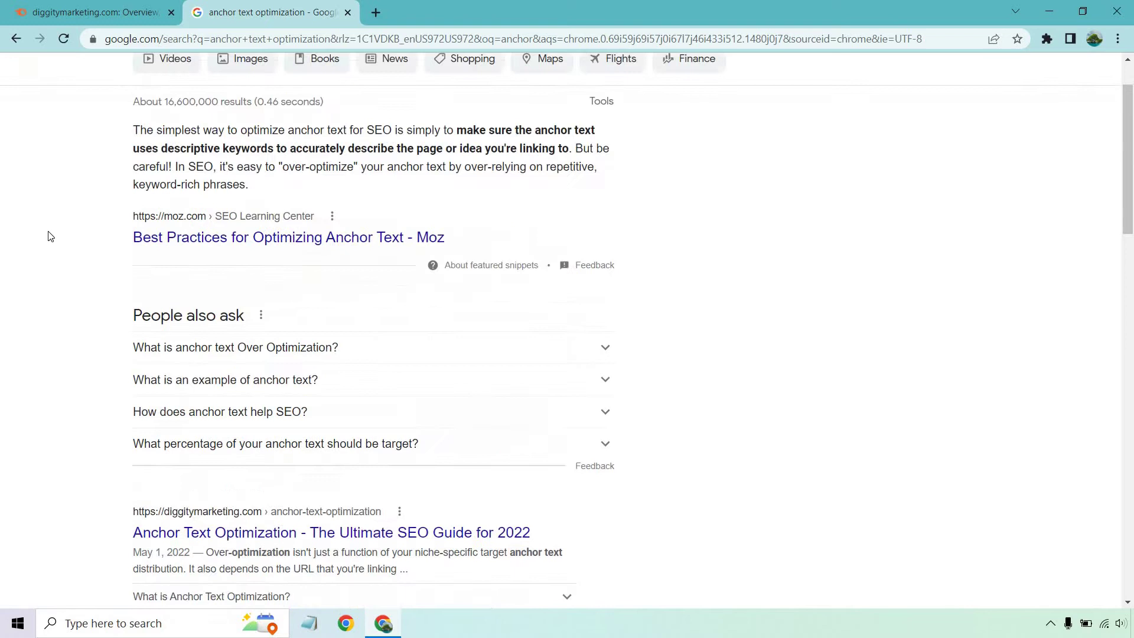
{"action": "scroll", "coordinate": [94, 236], "scroll_direction": "down", "scroll_amount": 3}
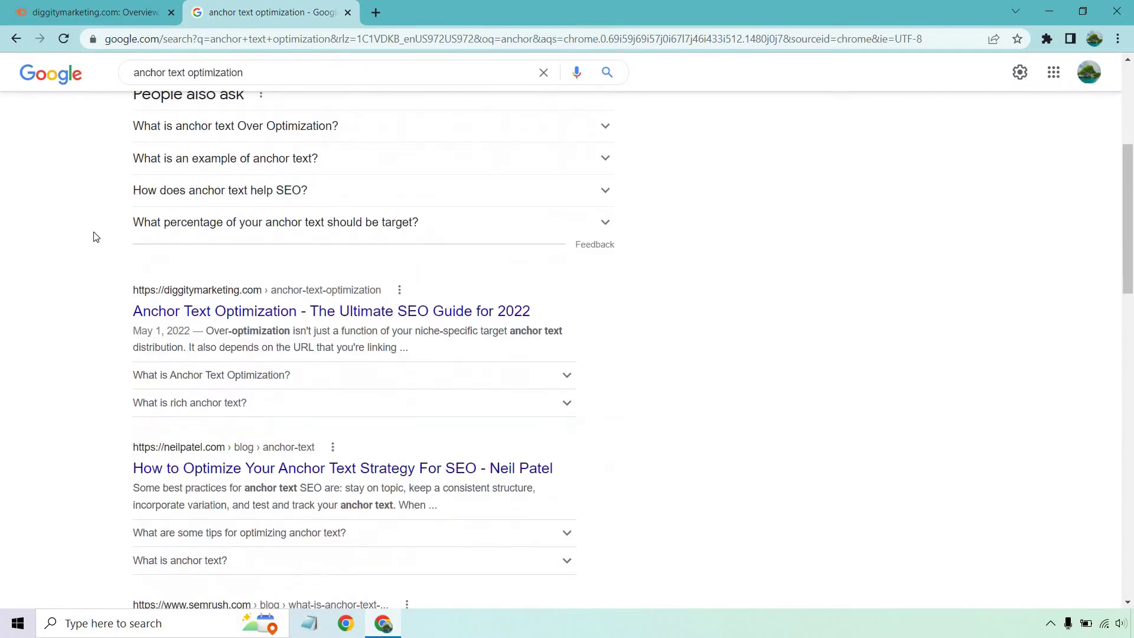
{"action": "scroll", "coordinate": [96, 239], "scroll_direction": "down", "scroll_amount": 1}
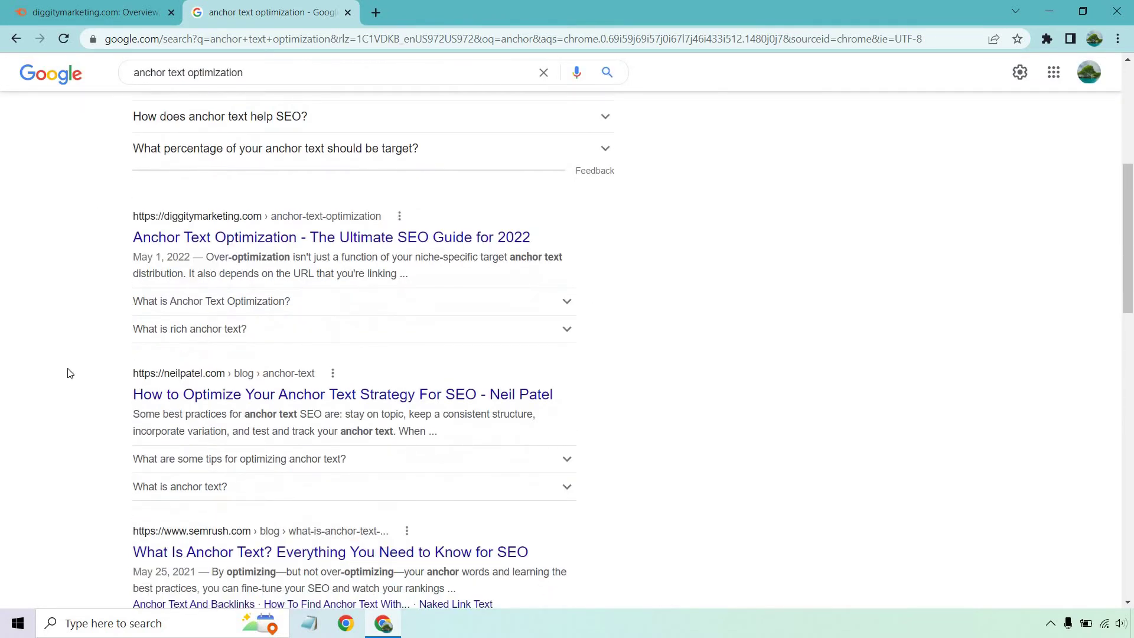
{"action": "scroll", "coordinate": [70, 370], "scroll_direction": "down", "scroll_amount": 2}
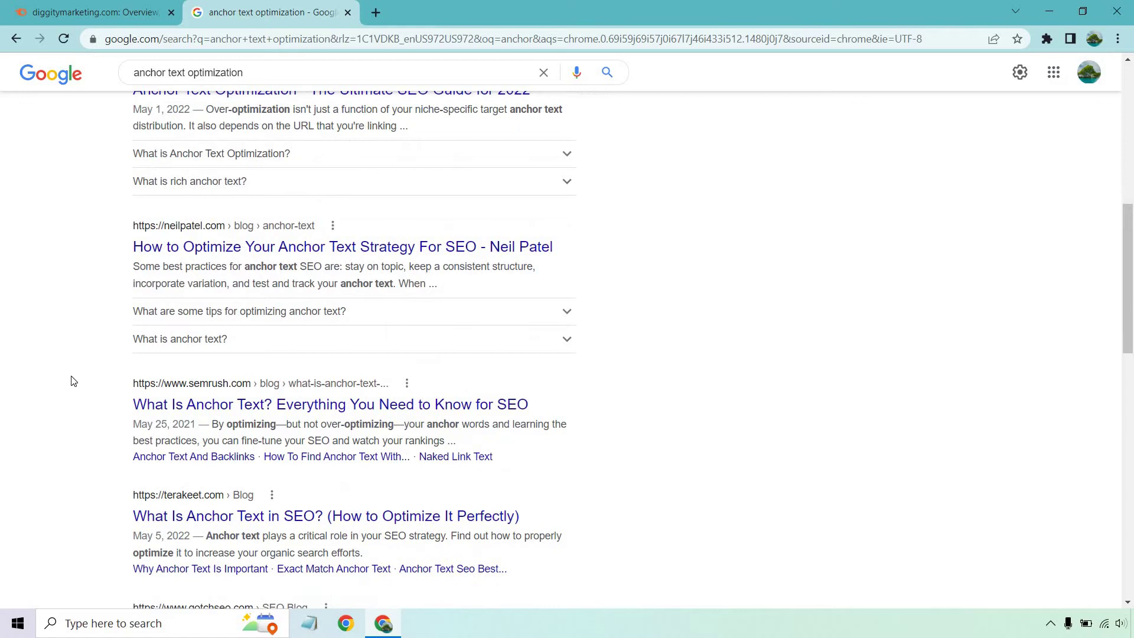
{"action": "scroll", "coordinate": [72, 381], "scroll_direction": "up", "scroll_amount": 8}
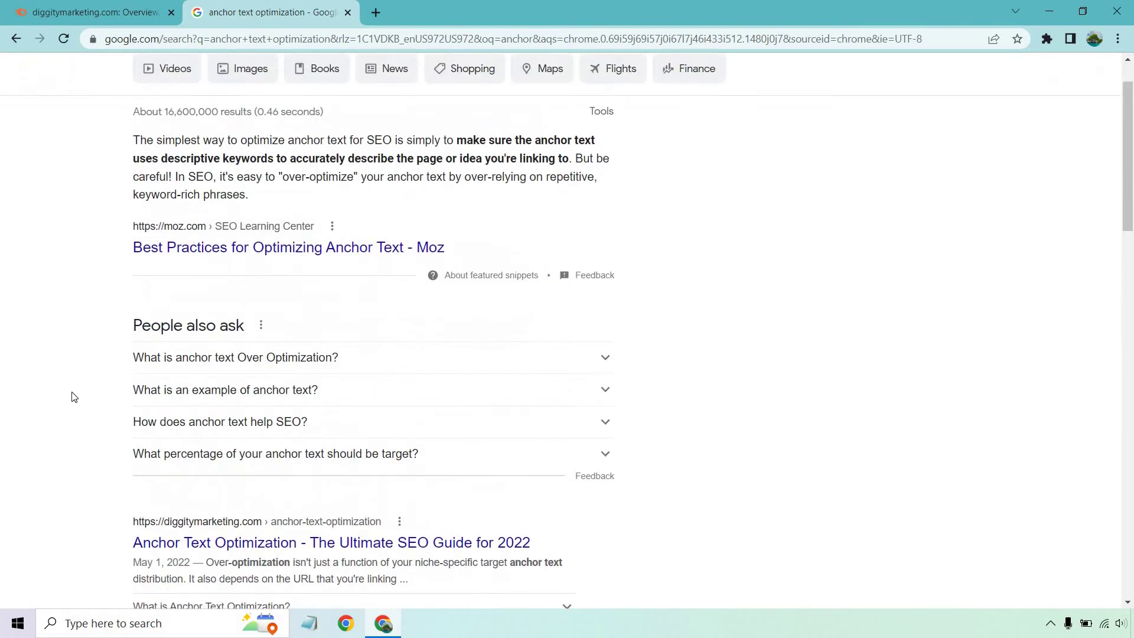
{"action": "left_click", "coordinate": [65, 12]}
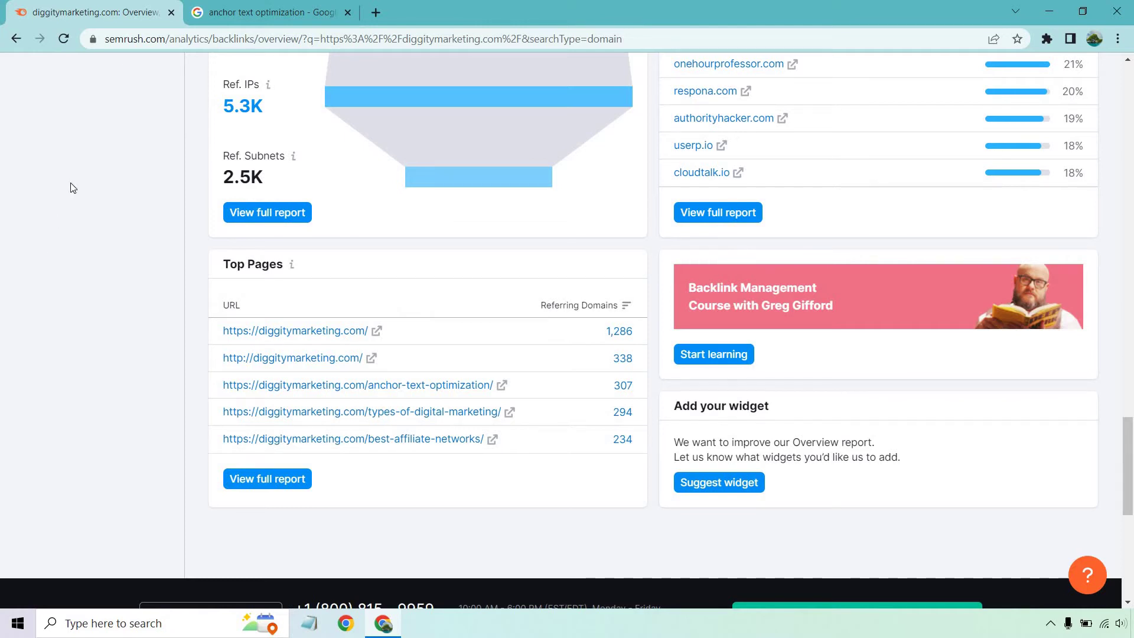
Review the Google results page, then return to the diggitymarketing.com Semrush backlink overview
{"action": "left_click", "coordinate": [229, 6]}
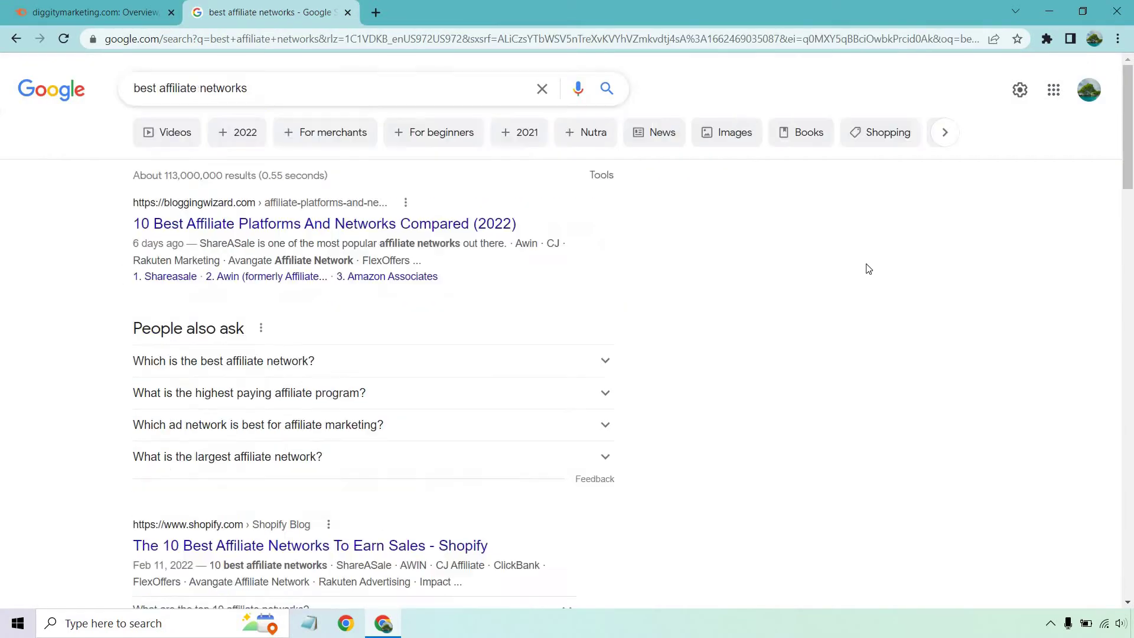
{"action": "scroll", "coordinate": [808, 239], "scroll_direction": "down", "scroll_amount": 6}
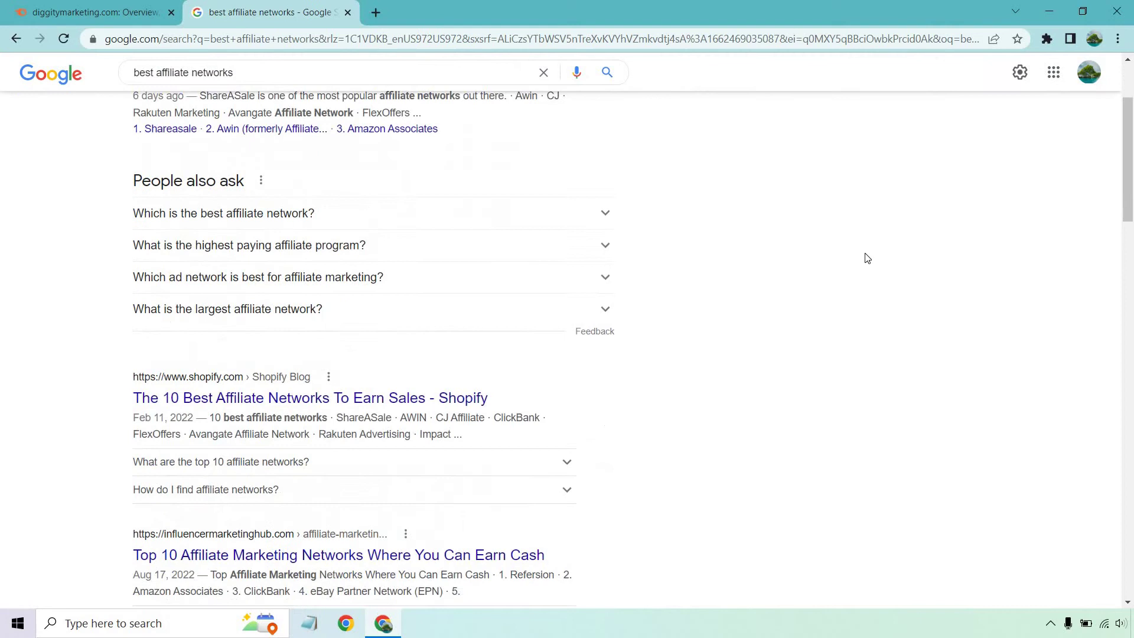
{"action": "scroll", "coordinate": [787, 198], "scroll_direction": "down", "scroll_amount": 3}
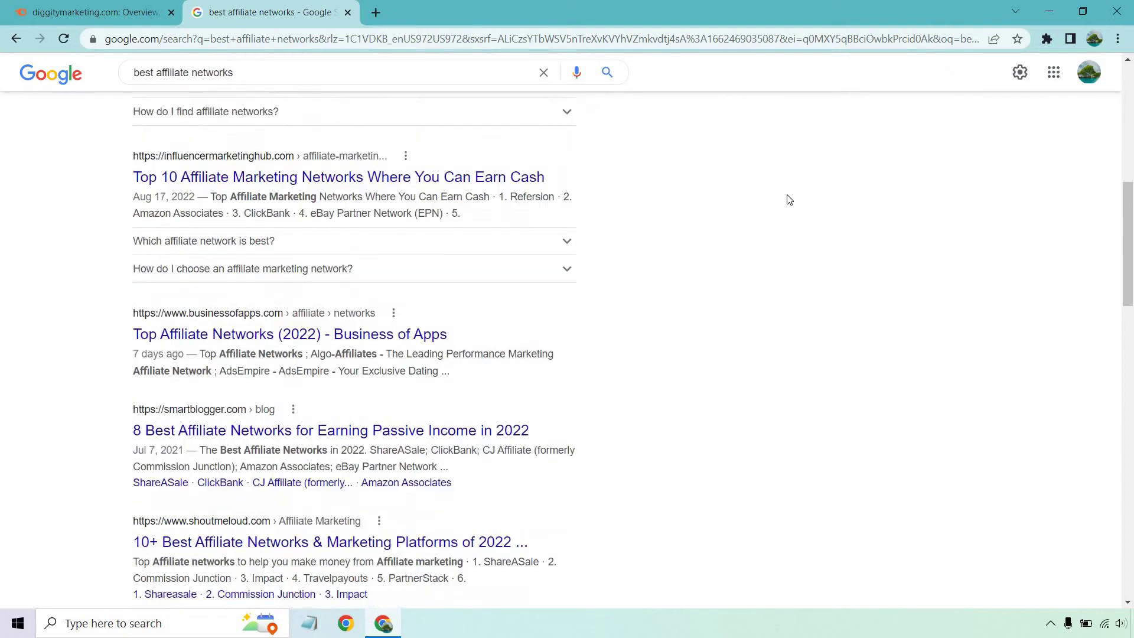
{"action": "scroll", "coordinate": [749, 195], "scroll_direction": "down", "scroll_amount": 3}
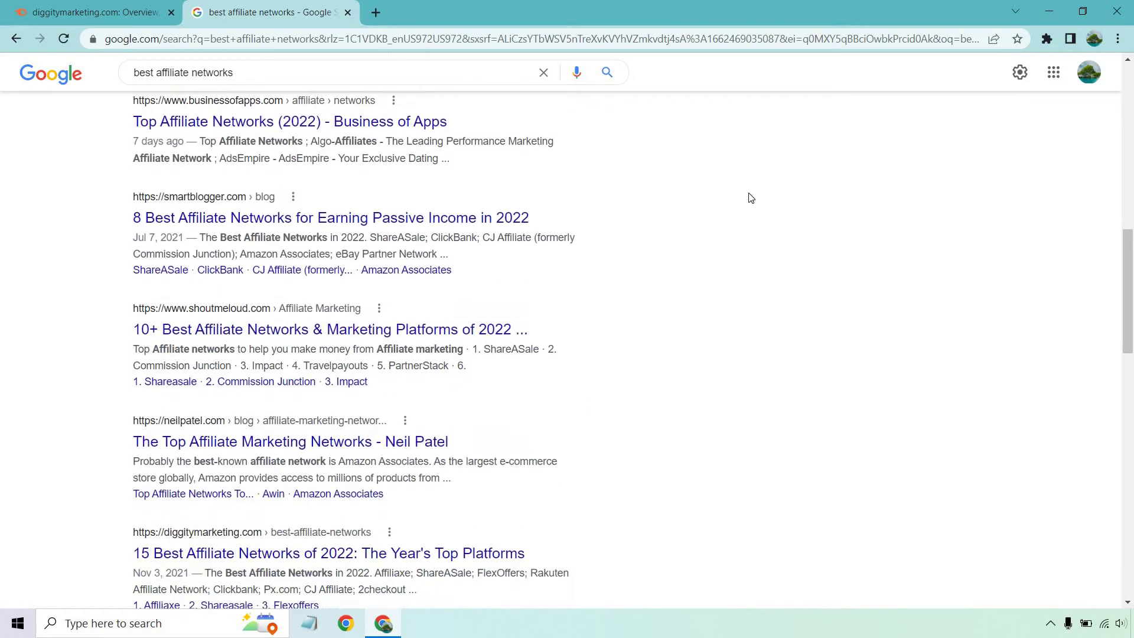
{"action": "scroll", "coordinate": [728, 222], "scroll_direction": "down", "scroll_amount": 2}
{"action": "scroll", "coordinate": [726, 230], "scroll_direction": "down", "scroll_amount": 1}
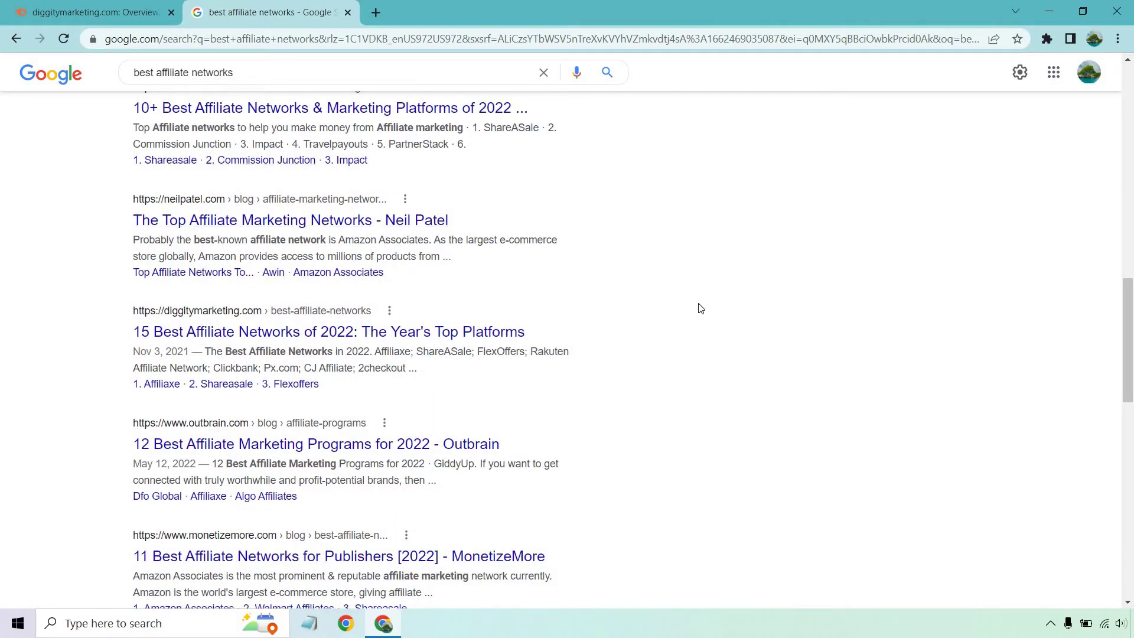
{"action": "scroll", "coordinate": [596, 266], "scroll_direction": "down", "scroll_amount": 4}
{"action": "scroll", "coordinate": [649, 295], "scroll_direction": "up", "scroll_amount": 3}
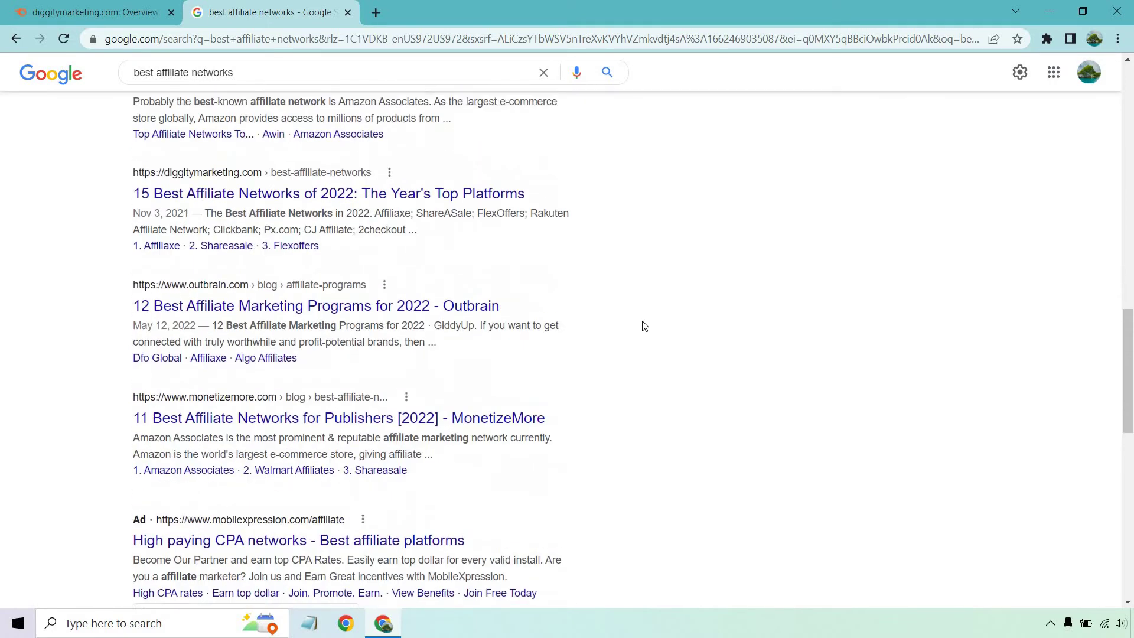
{"action": "scroll", "coordinate": [683, 365], "scroll_direction": "up", "scroll_amount": 4}
{"action": "scroll", "coordinate": [684, 378], "scroll_direction": "up", "scroll_amount": 8}
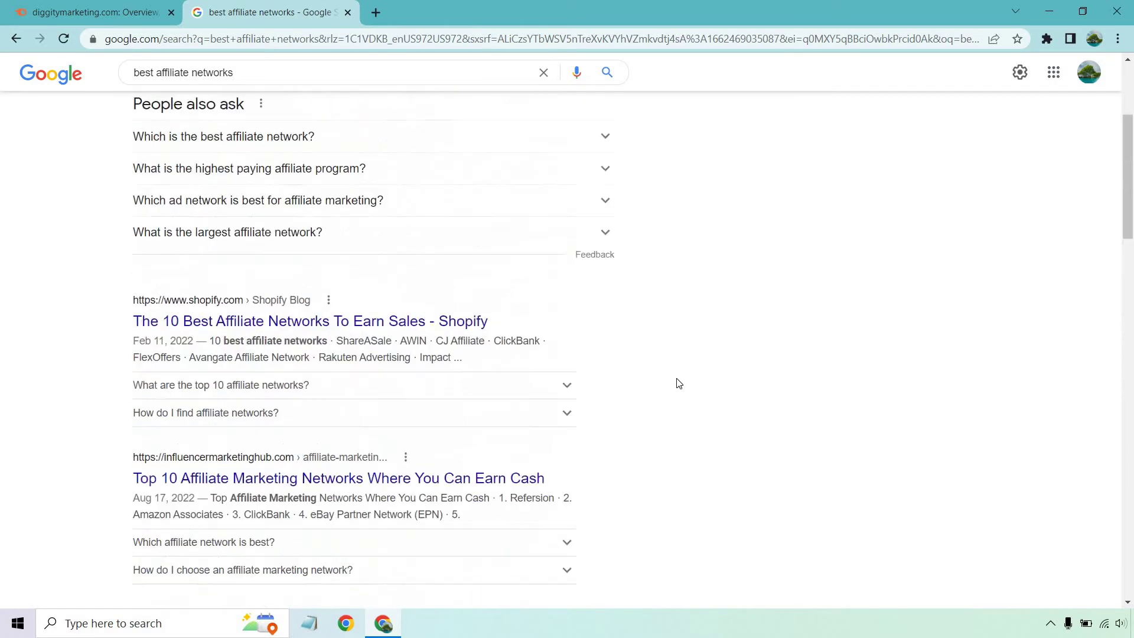
{"action": "left_click", "coordinate": [88, 10]}
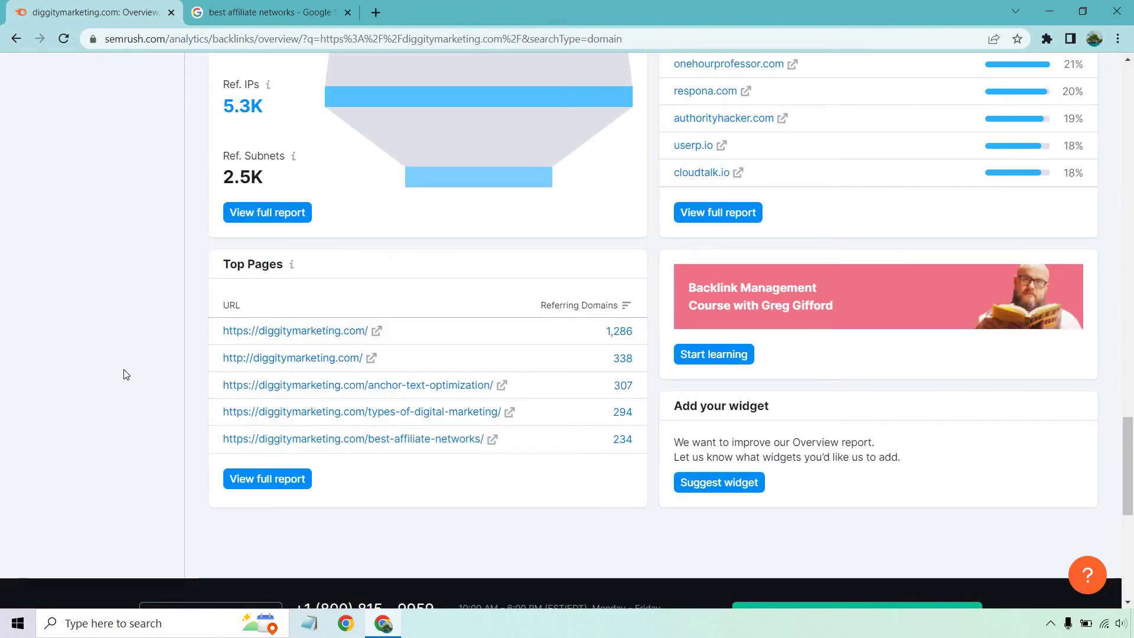
Open the Backlinks report for diggitymarketing.com, listing about 33,019 backlinks
{"action": "scroll", "coordinate": [142, 389], "scroll_direction": "up", "scroll_amount": 15}
{"action": "scroll", "coordinate": [144, 395], "scroll_direction": "up", "scroll_amount": 4}
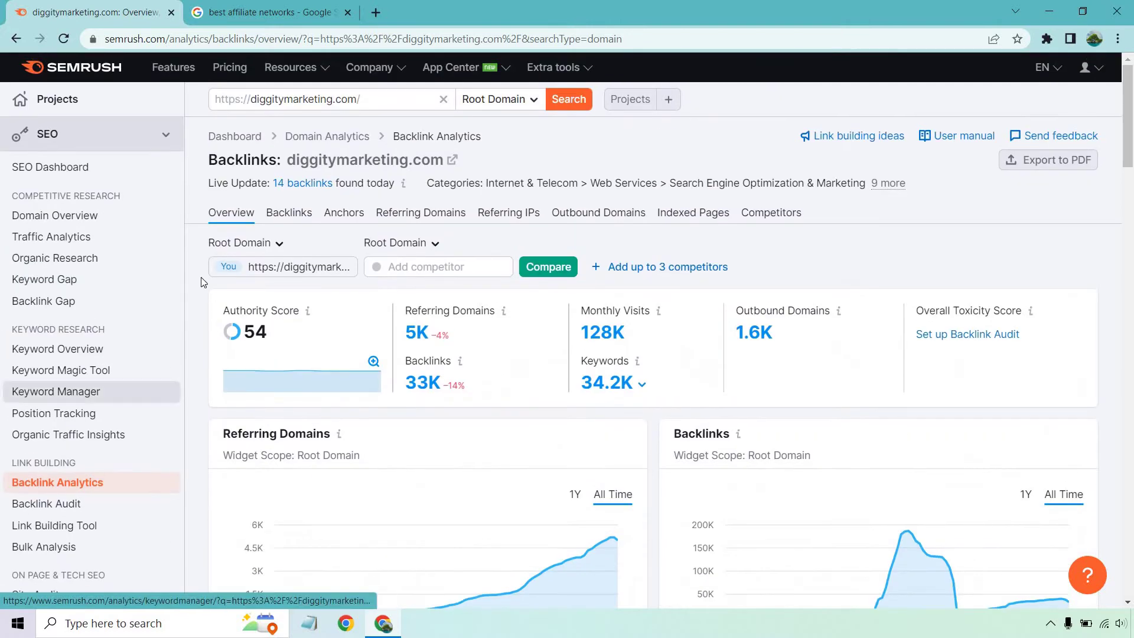
{"action": "left_click", "coordinate": [289, 214]}
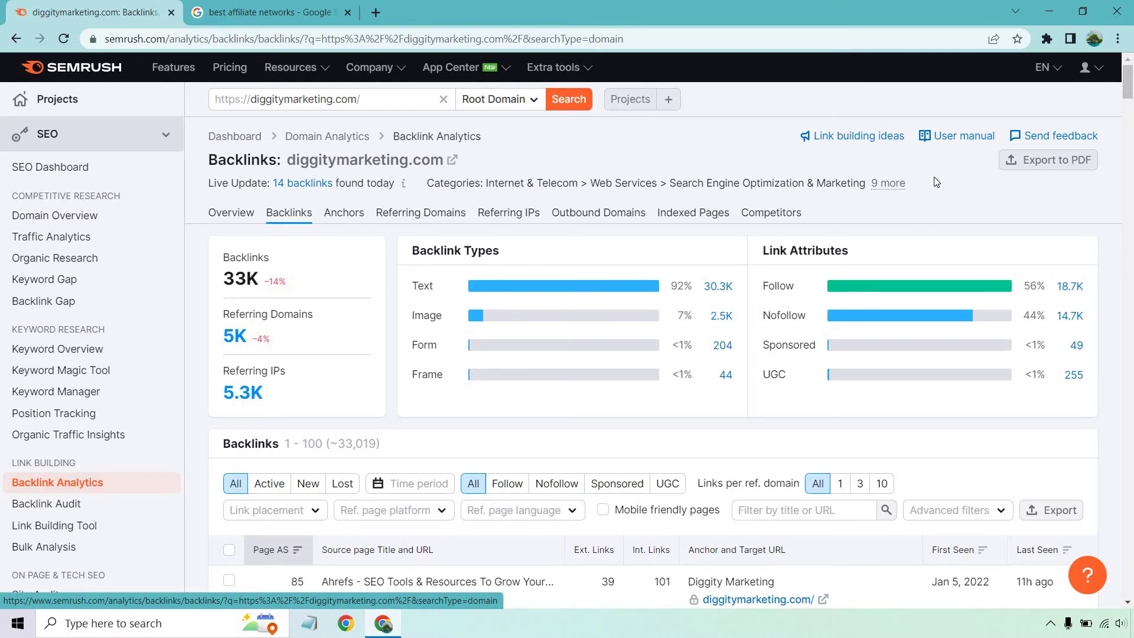
{"action": "scroll", "coordinate": [1099, 236], "scroll_direction": "down", "scroll_amount": 2}
{"action": "scroll", "coordinate": [1106, 243], "scroll_direction": "down", "scroll_amount": 2}
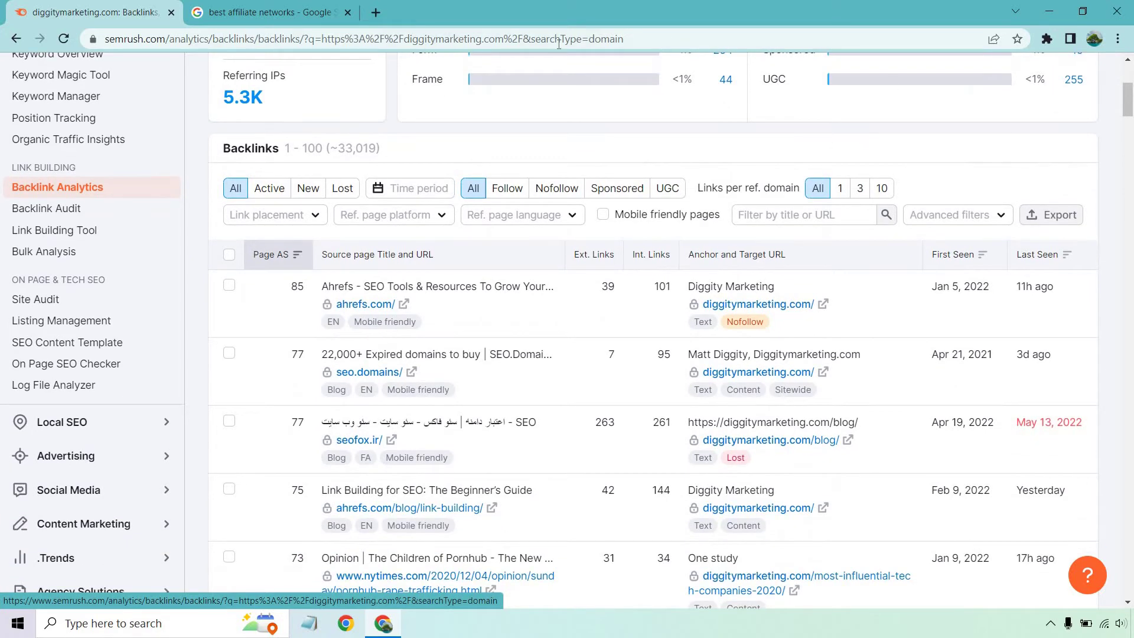
Filter the backlinks to Active and Follow links only, leaving about 11,729
{"action": "left_click", "coordinate": [264, 190]}
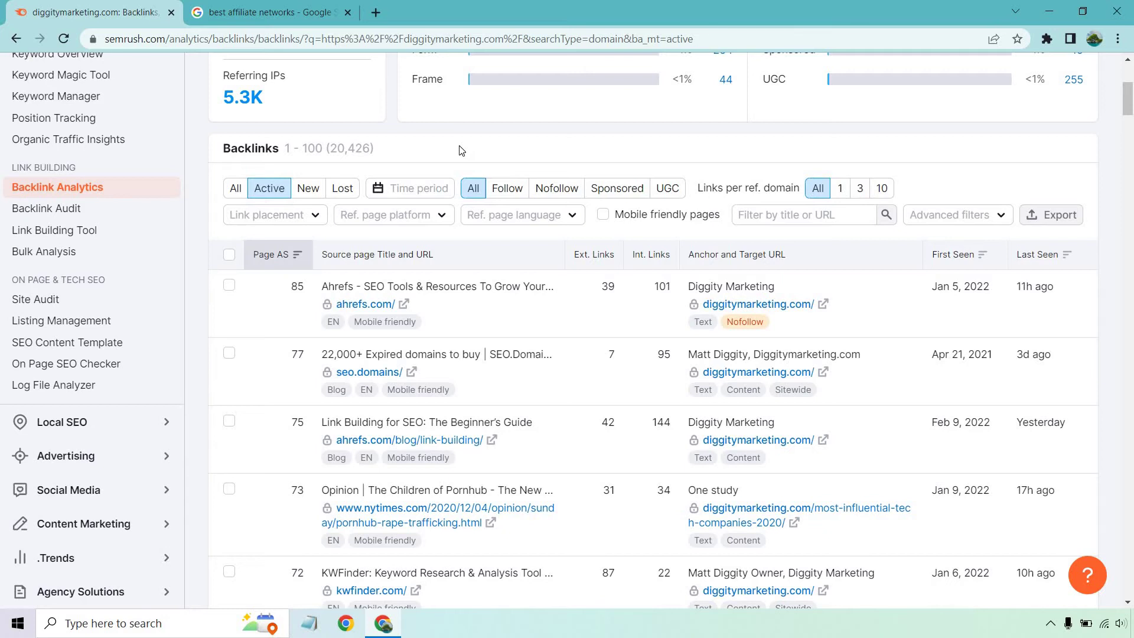
{"action": "left_click", "coordinate": [506, 187]}
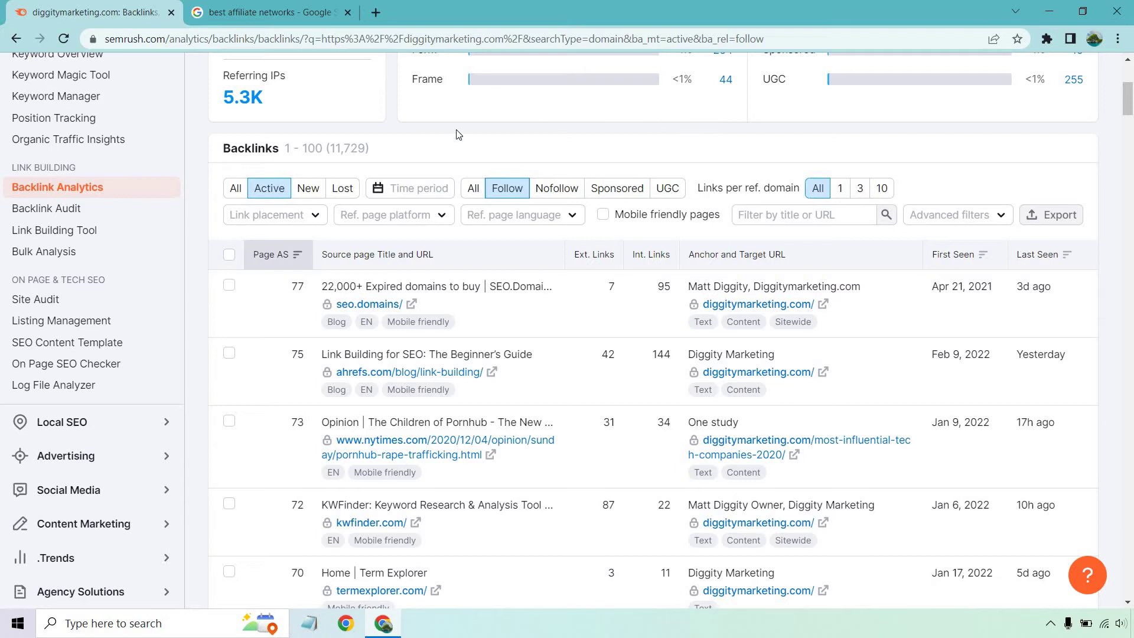
{"action": "mouse_move", "coordinate": [285, 260]}
{"action": "scroll", "coordinate": [632, 157], "scroll_direction": "down", "scroll_amount": 2}
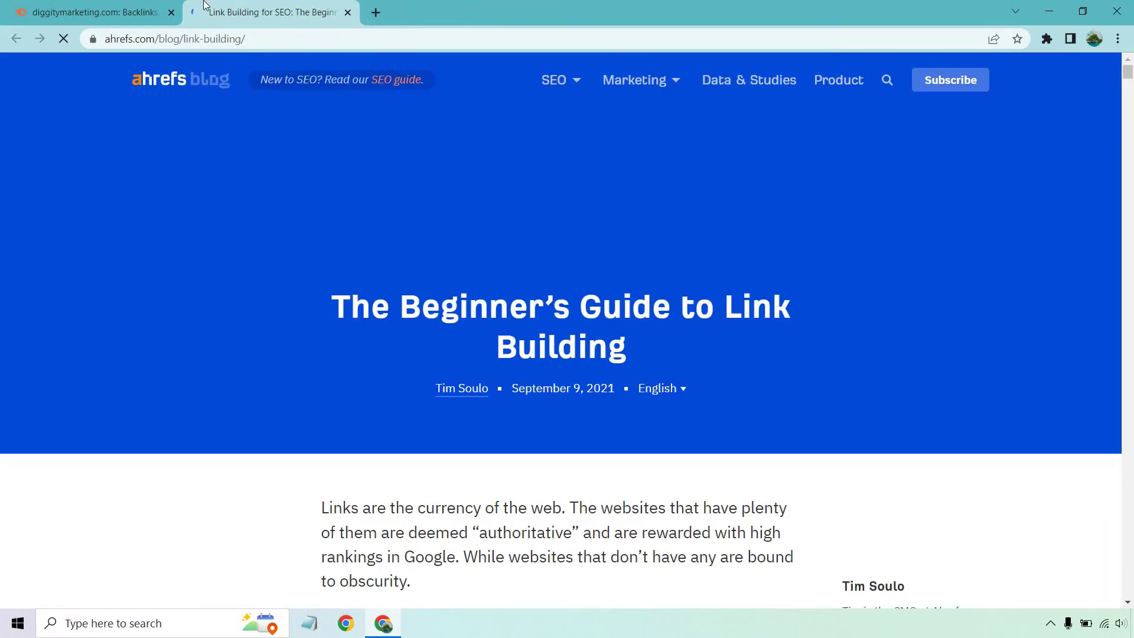
Search the ahrefs link-building guide for 'diggity', then close the article
{"action": "key", "text": "ctrl+shift+Tab"}
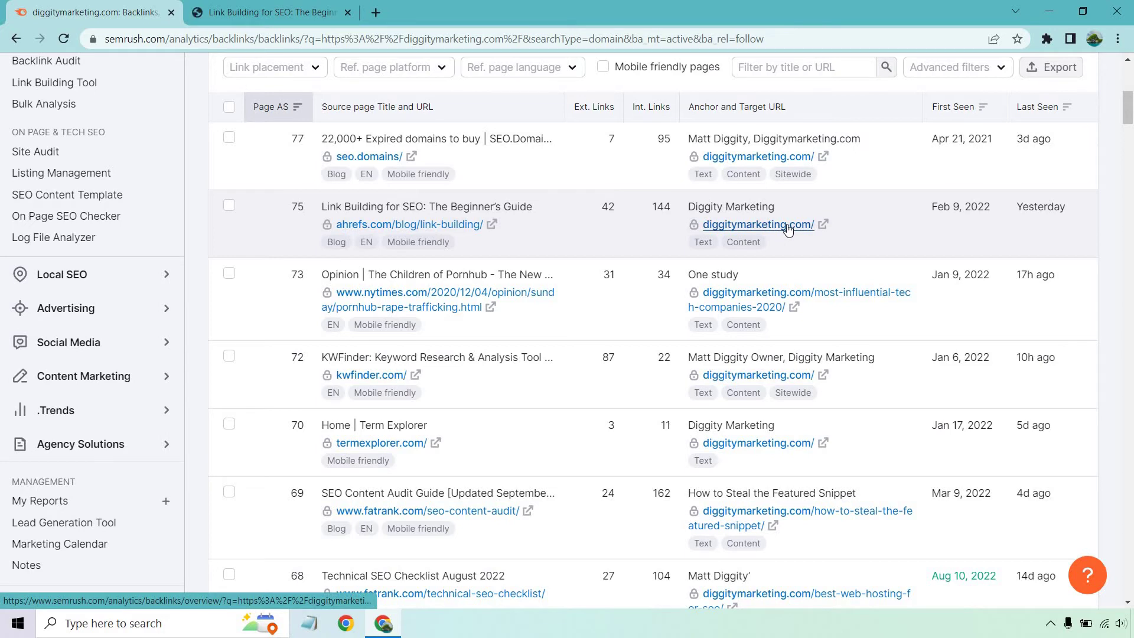
{"action": "left_click", "coordinate": [320, 6]}
{"action": "key", "text": "ctrl+f"}
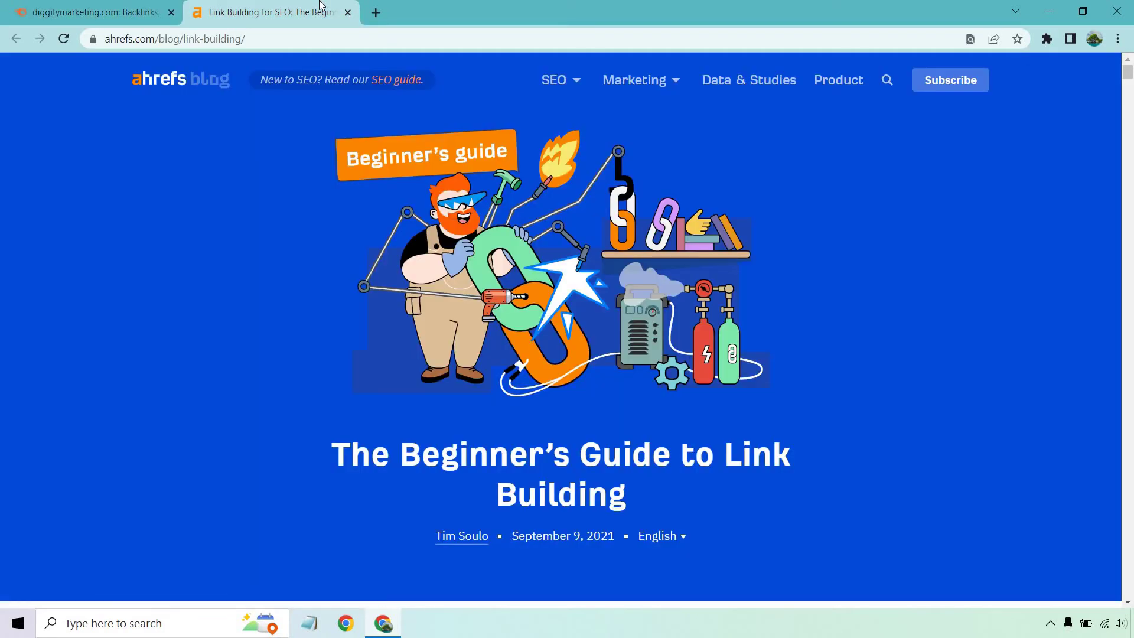
{"action": "type", "text": "diggity"}
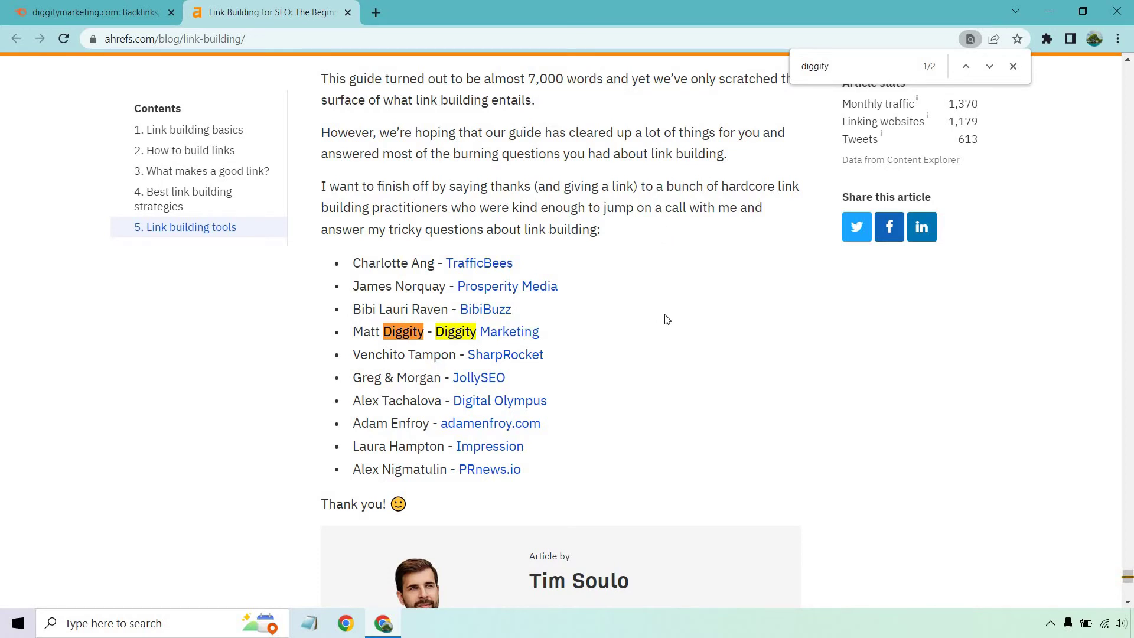
{"action": "left_click", "coordinate": [348, 12]}
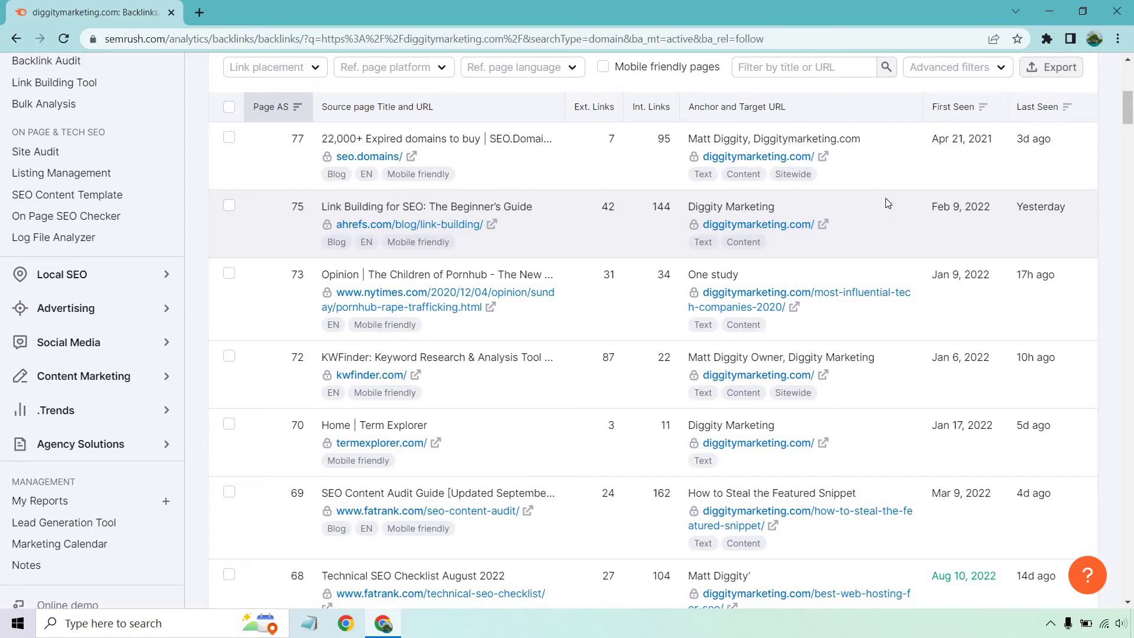
{"action": "scroll", "coordinate": [893, 216], "scroll_direction": "down", "scroll_amount": 3}
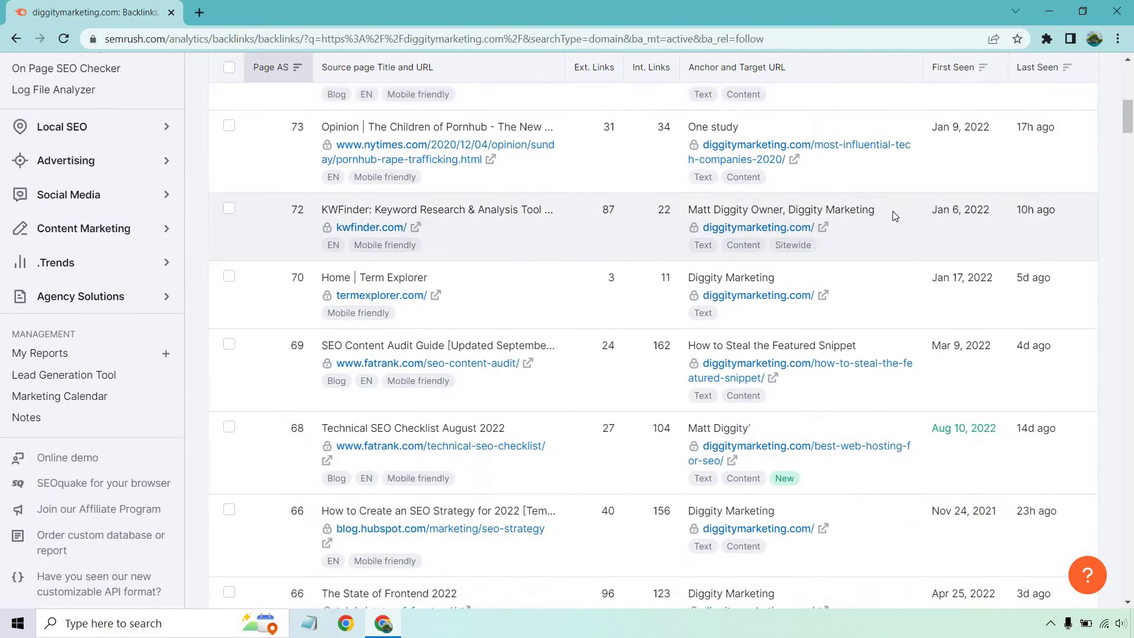
{"action": "scroll", "coordinate": [892, 216], "scroll_direction": "down", "scroll_amount": 1}
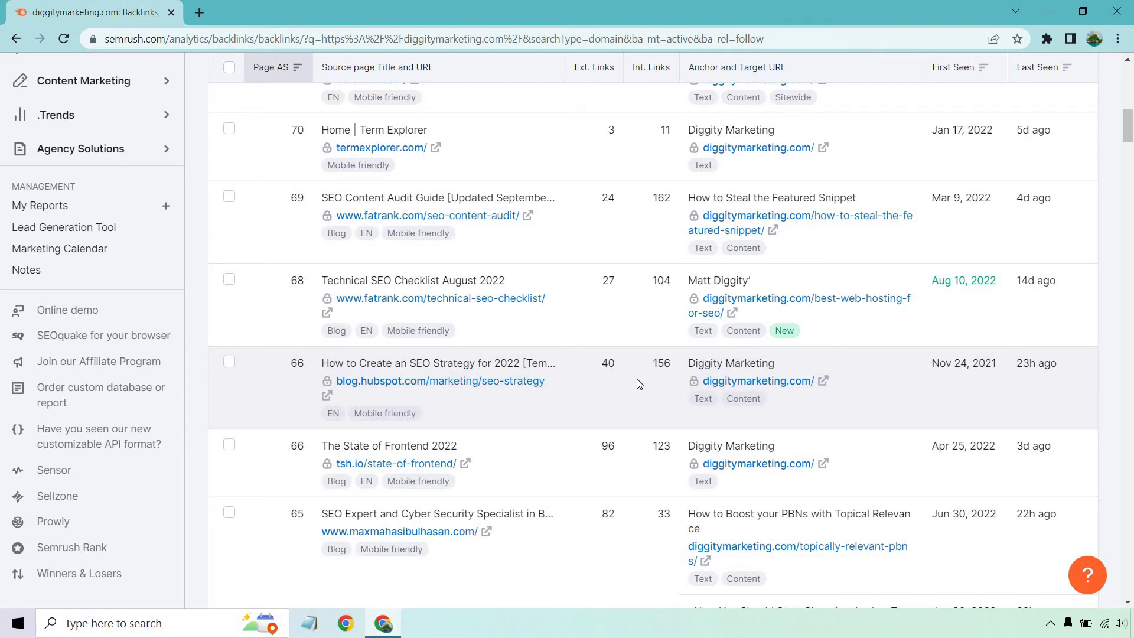
{"action": "scroll", "coordinate": [634, 366], "scroll_direction": "down", "scroll_amount": 4}
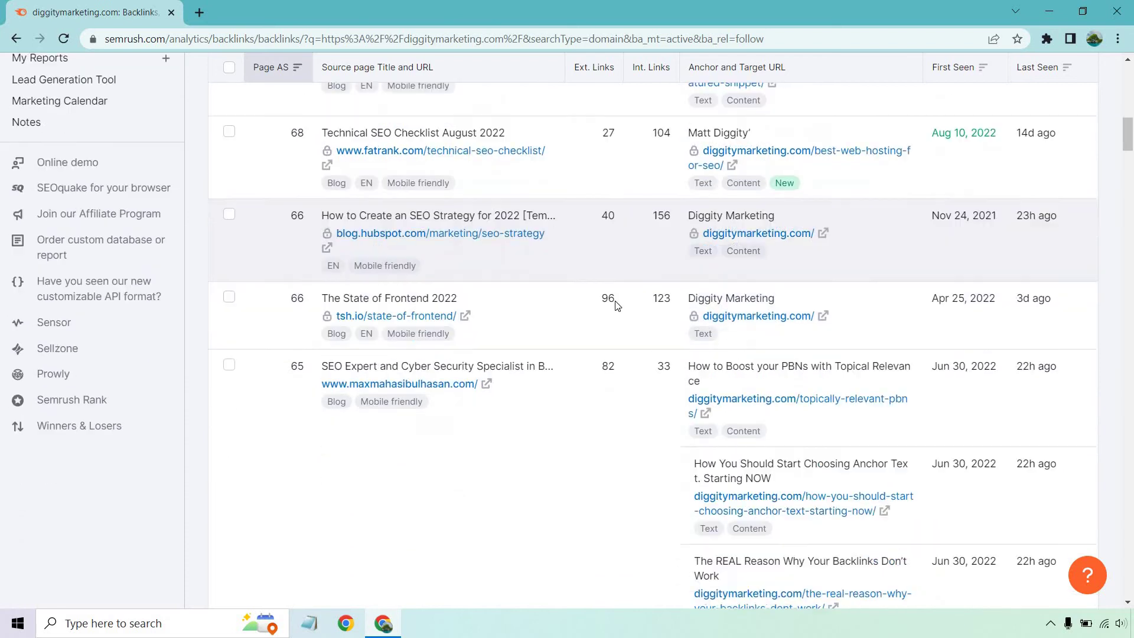
{"action": "scroll", "coordinate": [617, 313], "scroll_direction": "down", "scroll_amount": 3}
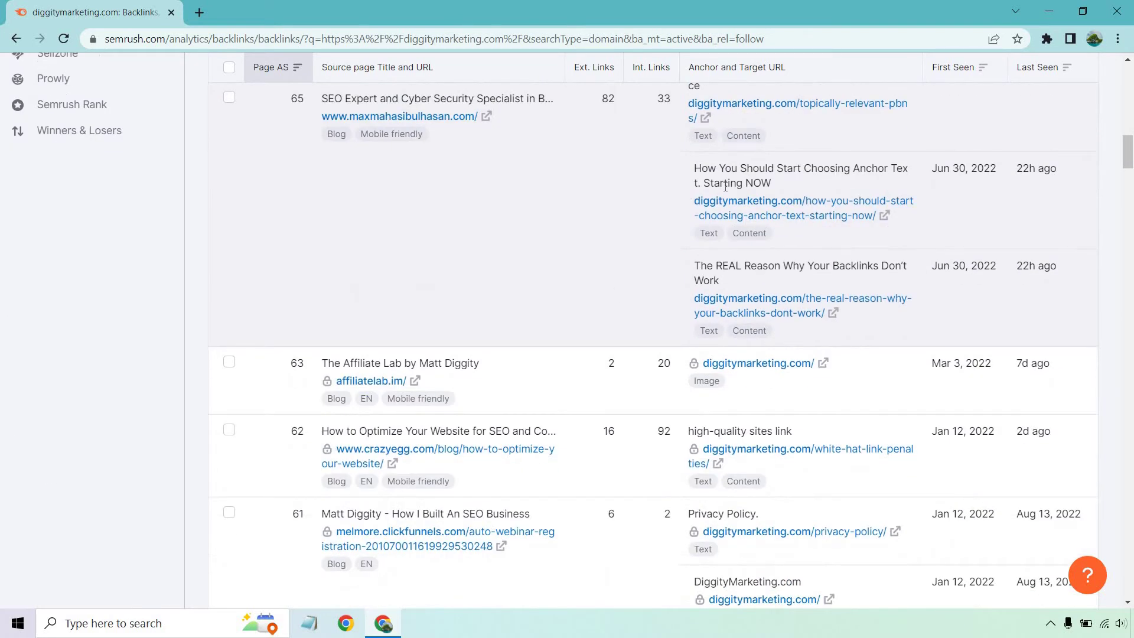
{"action": "scroll", "coordinate": [570, 224], "scroll_direction": "down", "scroll_amount": 1}
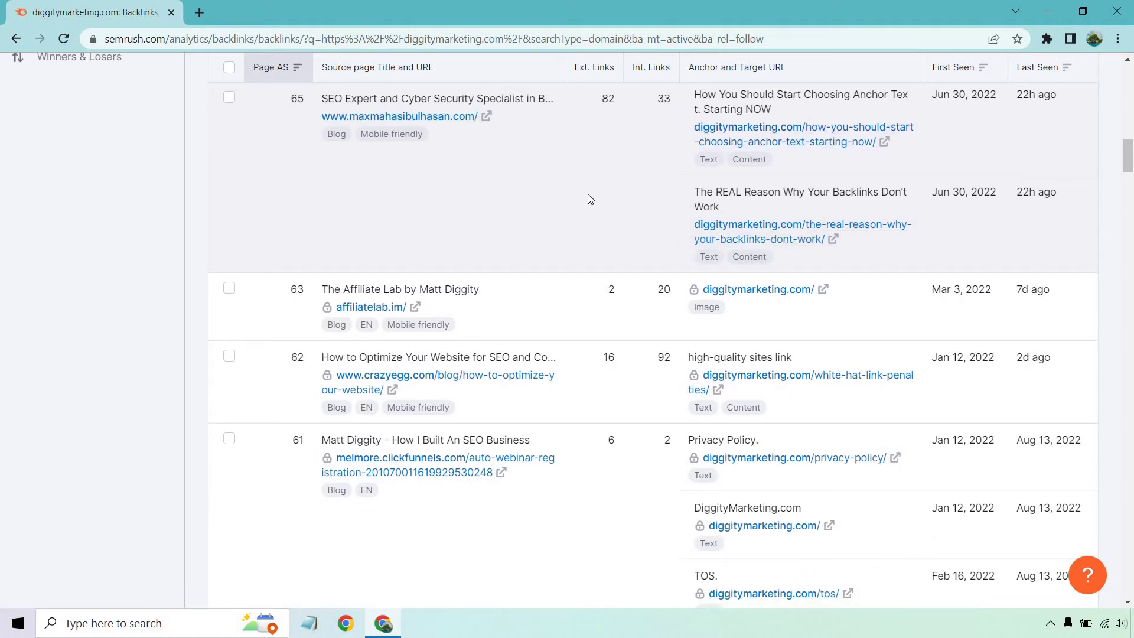
{"action": "scroll", "coordinate": [588, 197], "scroll_direction": "down", "scroll_amount": 1}
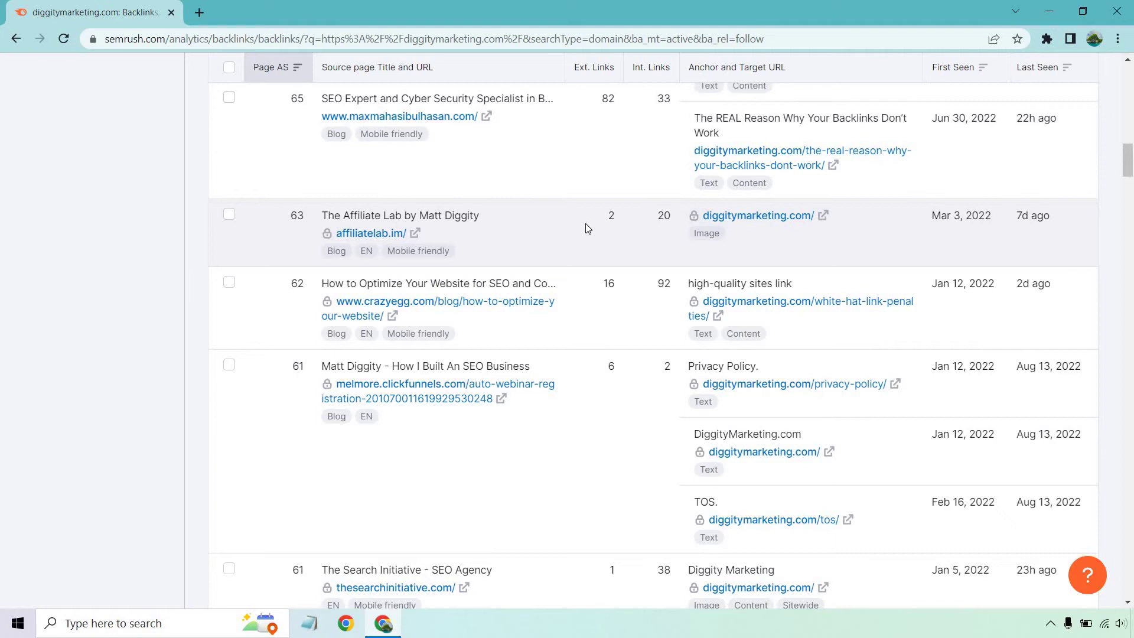
{"action": "scroll", "coordinate": [589, 229], "scroll_direction": "down", "scroll_amount": 1}
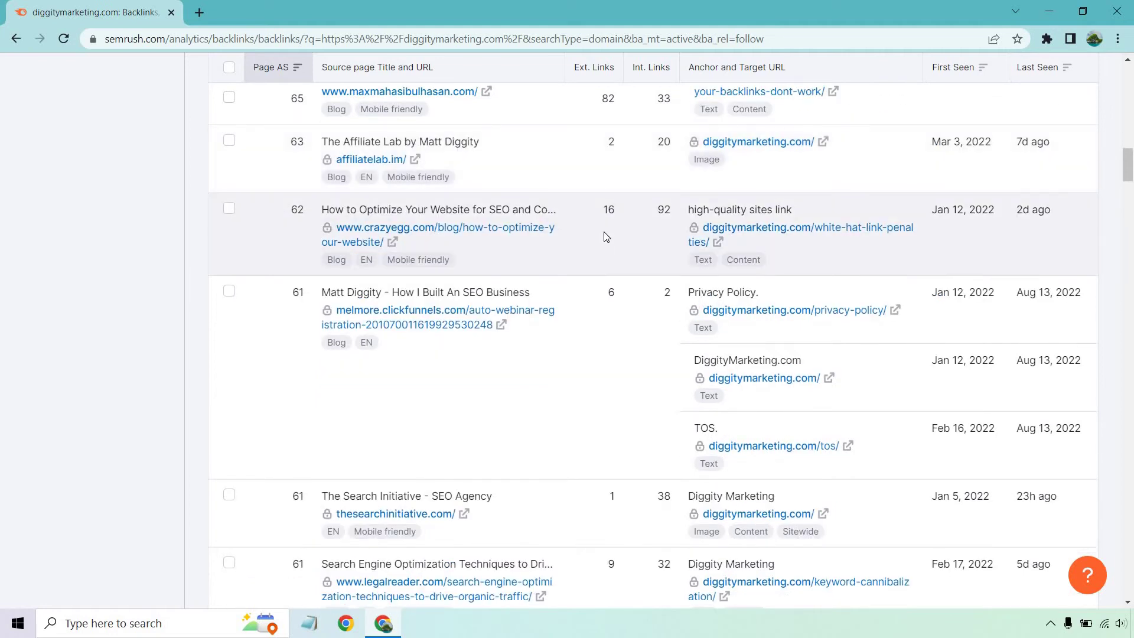
{"action": "scroll", "coordinate": [604, 233], "scroll_direction": "down", "scroll_amount": 1}
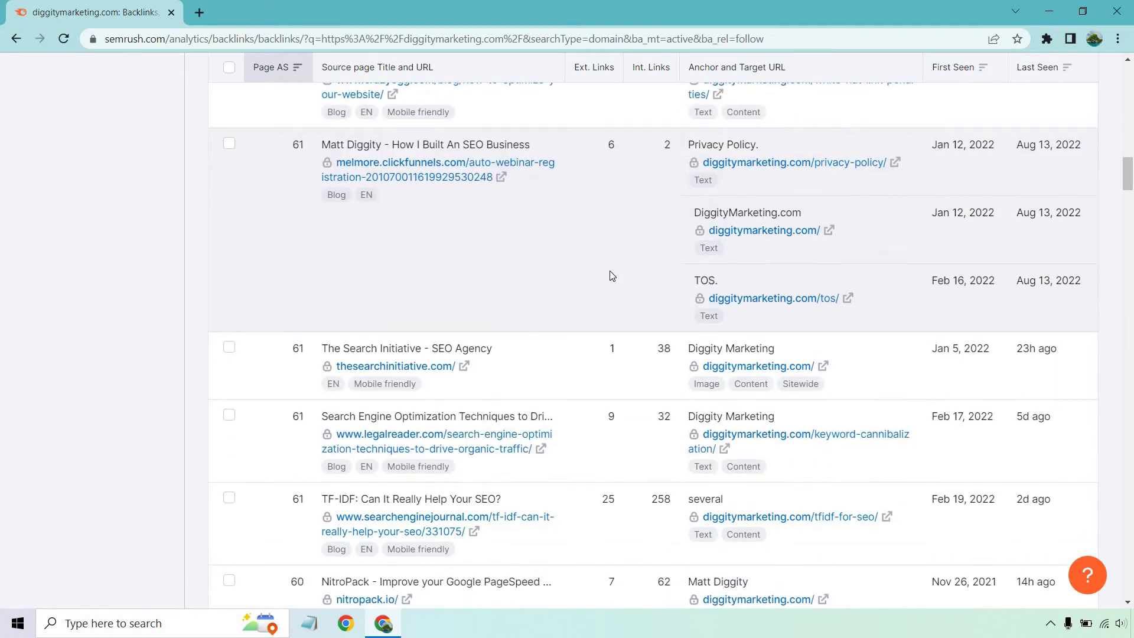
Scroll the Backlinks table down to the askcorran.com Clickfunnels Affiliate Program Overview entry
{"action": "scroll", "coordinate": [608, 275], "scroll_direction": "down", "scroll_amount": 2}
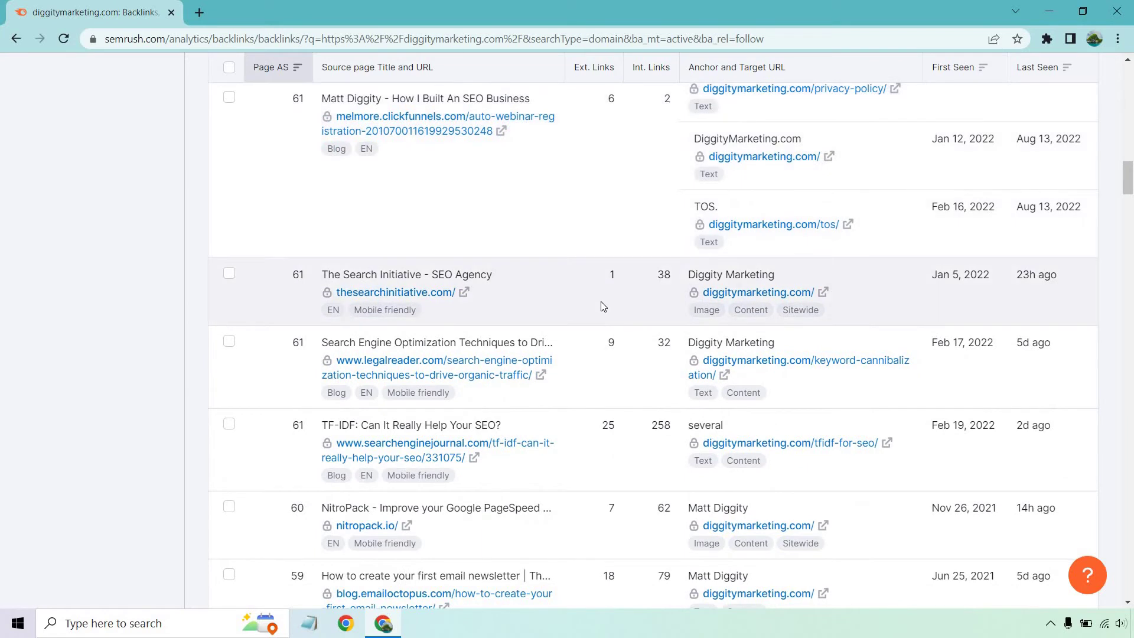
{"action": "scroll", "coordinate": [611, 286], "scroll_direction": "down", "scroll_amount": 6}
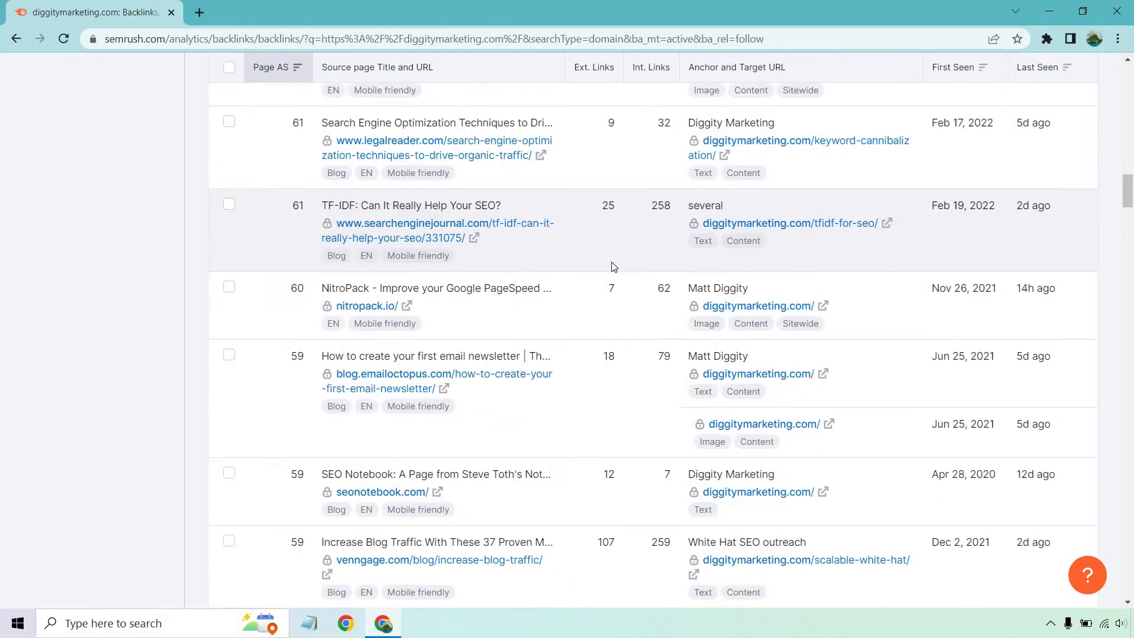
{"action": "scroll", "coordinate": [613, 271], "scroll_direction": "down", "scroll_amount": 1}
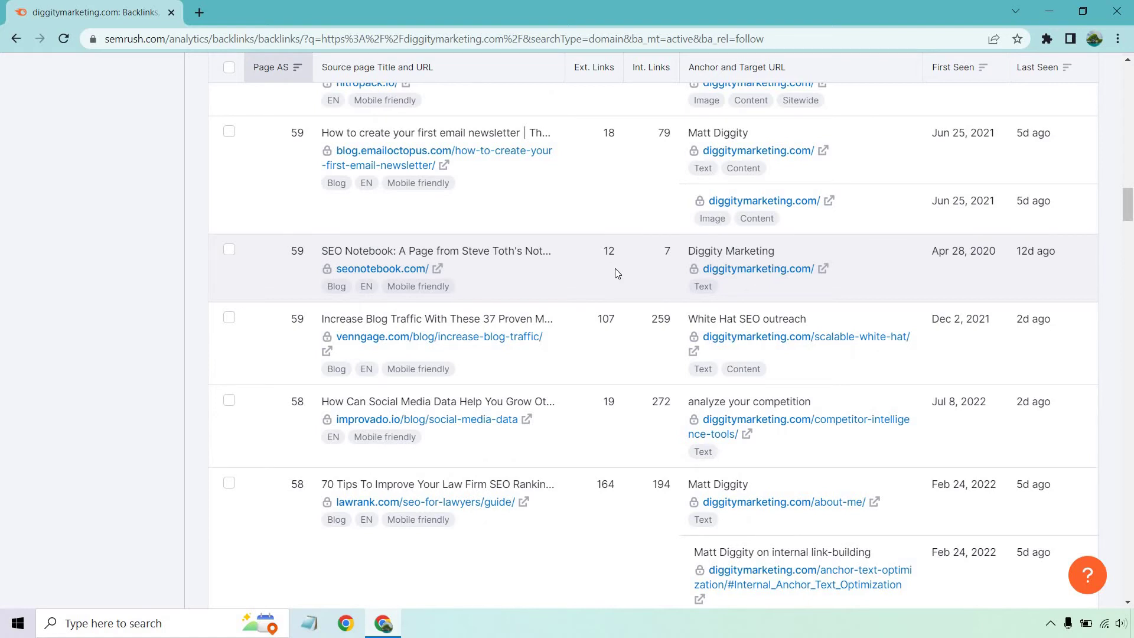
{"action": "scroll", "coordinate": [612, 273], "scroll_direction": "up", "scroll_amount": 1}
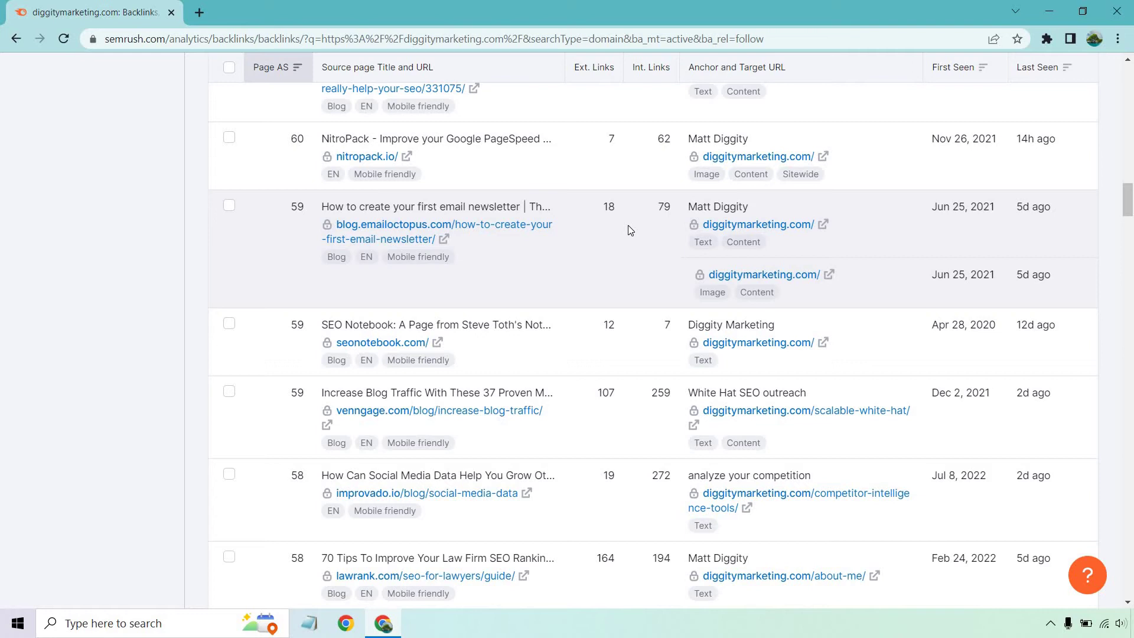
{"action": "scroll", "coordinate": [595, 269], "scroll_direction": "down", "scroll_amount": 1}
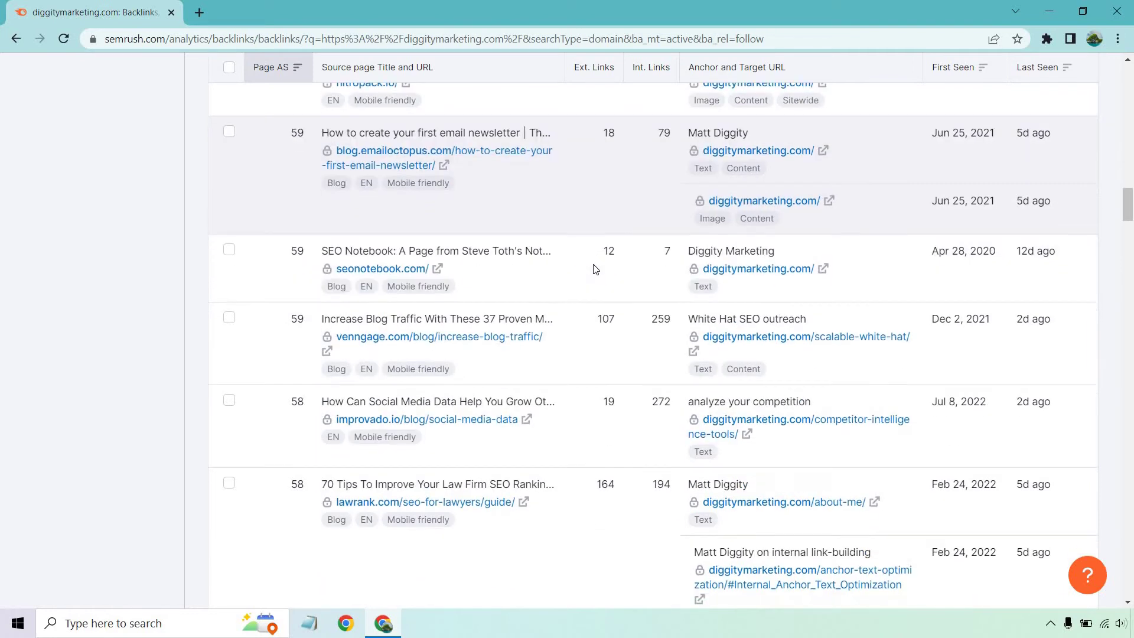
{"action": "scroll", "coordinate": [596, 269], "scroll_direction": "down", "scroll_amount": 2}
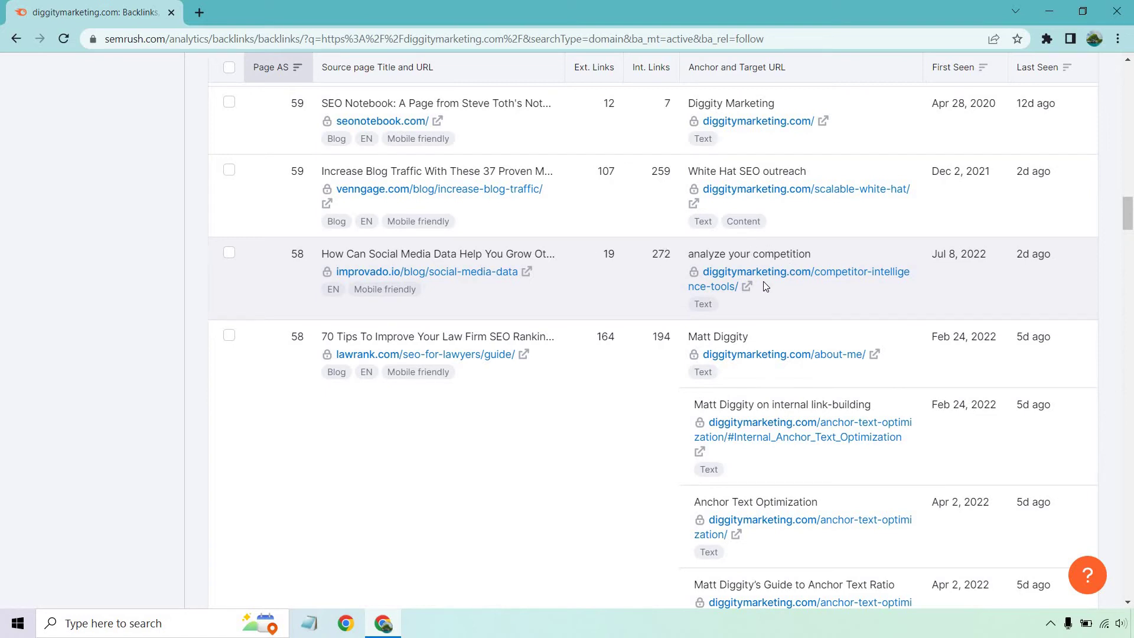
{"action": "scroll", "coordinate": [596, 271], "scroll_direction": "down", "scroll_amount": 3}
{"action": "scroll", "coordinate": [597, 272], "scroll_direction": "down", "scroll_amount": 1}
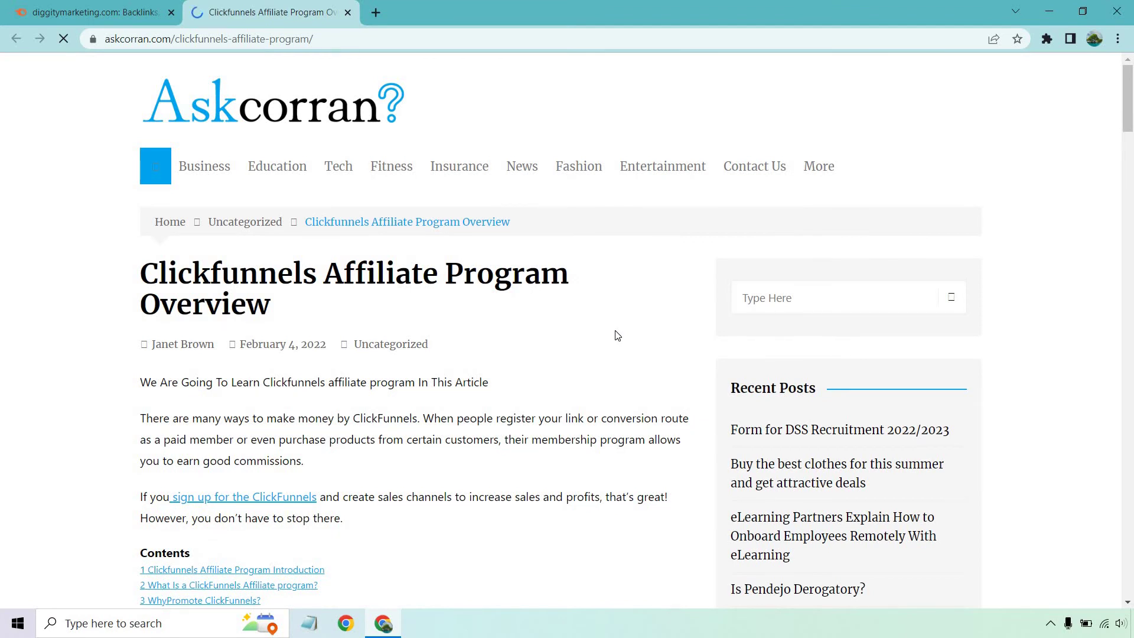
Find 'compre' in the askcorran article to locate the comprehensive guide link
{"action": "key", "text": "ctrl+f"}
{"action": "type", "text": "compre"}
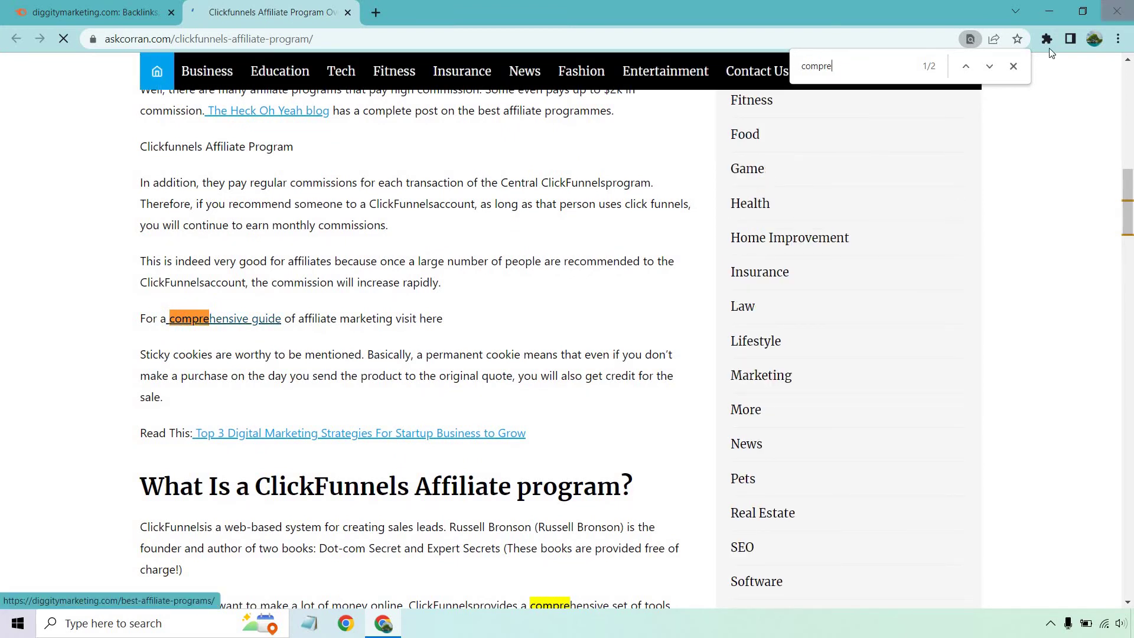
{"action": "left_click", "coordinate": [1012, 66]}
{"action": "scroll", "coordinate": [1070, 326], "scroll_direction": "up", "scroll_amount": 15}
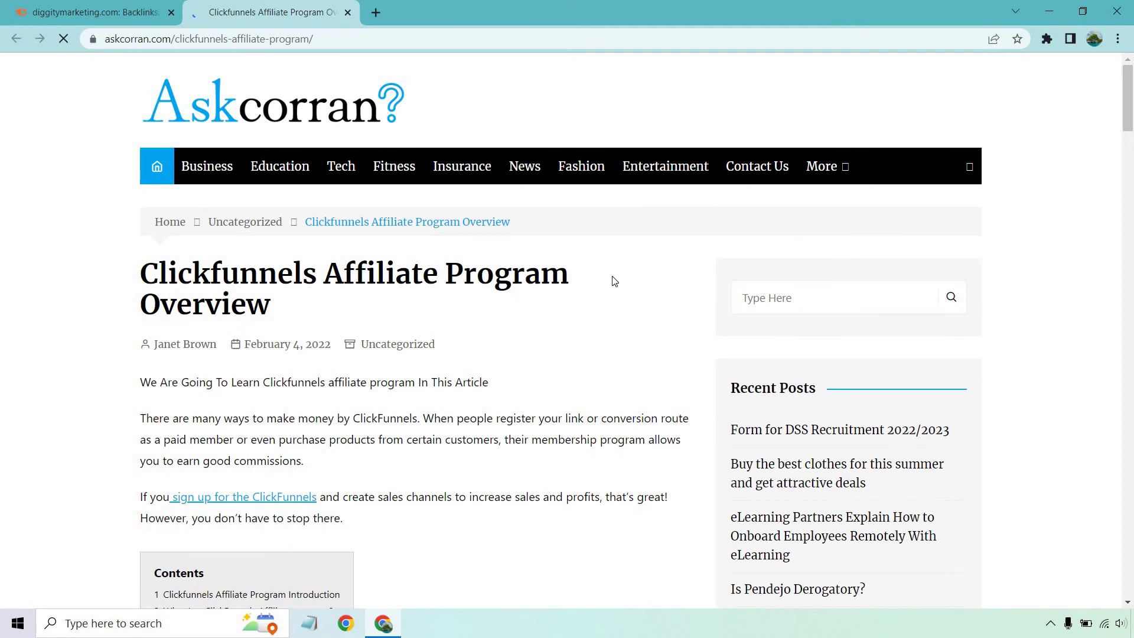
{"action": "scroll", "coordinate": [614, 280], "scroll_direction": "down", "scroll_amount": 15}
{"action": "scroll", "coordinate": [614, 280], "scroll_direction": "down", "scroll_amount": 20}
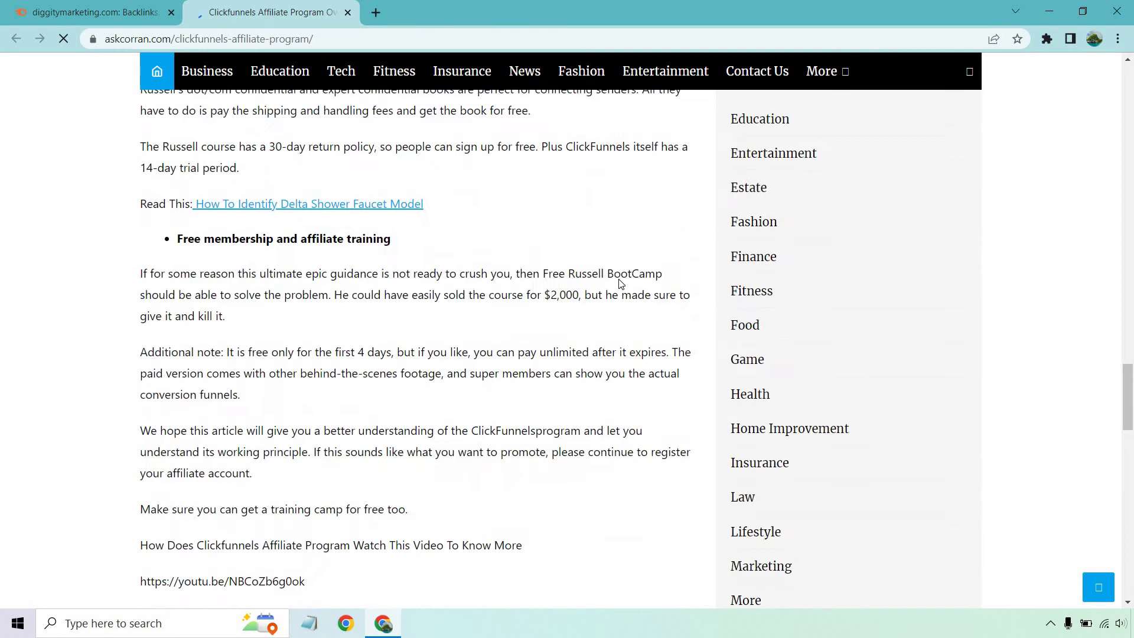
{"action": "scroll", "coordinate": [620, 284], "scroll_direction": "up", "scroll_amount": 20}
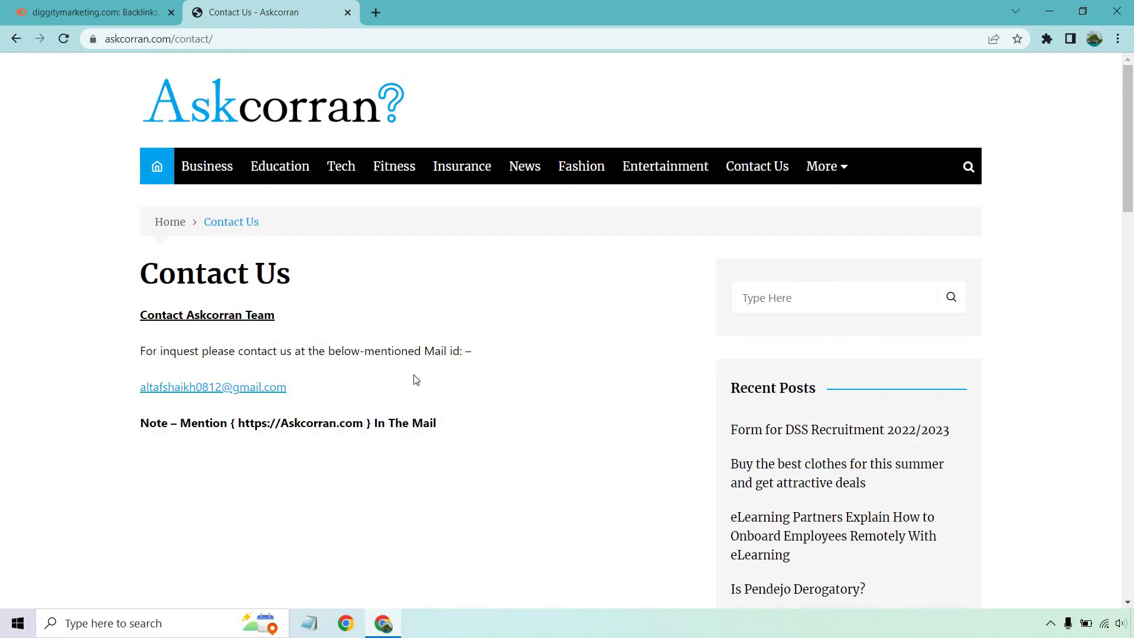
Select the Askcorran address in the note, then go to the Askcorran homepage
{"action": "left_click_drag", "start_coordinate": [238, 423], "coordinate": [384, 414]}
{"action": "left_click", "coordinate": [452, 427]}
{"action": "left_click", "coordinate": [327, 117]}
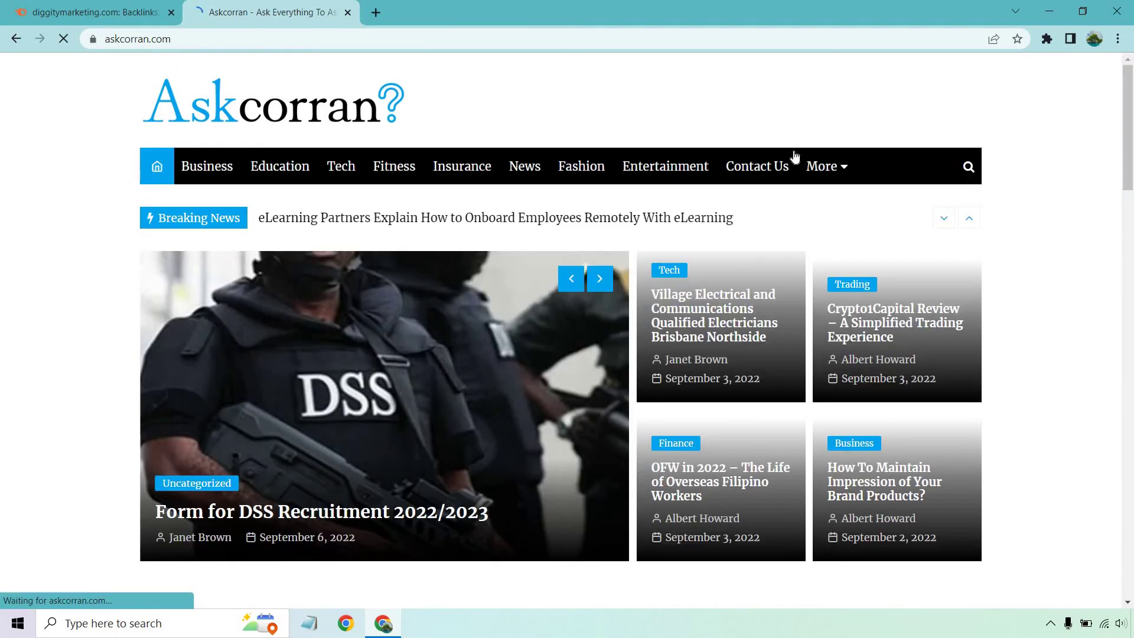
{"action": "scroll", "coordinate": [1118, 177], "scroll_direction": "down", "scroll_amount": 8}
{"action": "scroll", "coordinate": [724, 89], "scroll_direction": "up", "scroll_amount": 8}
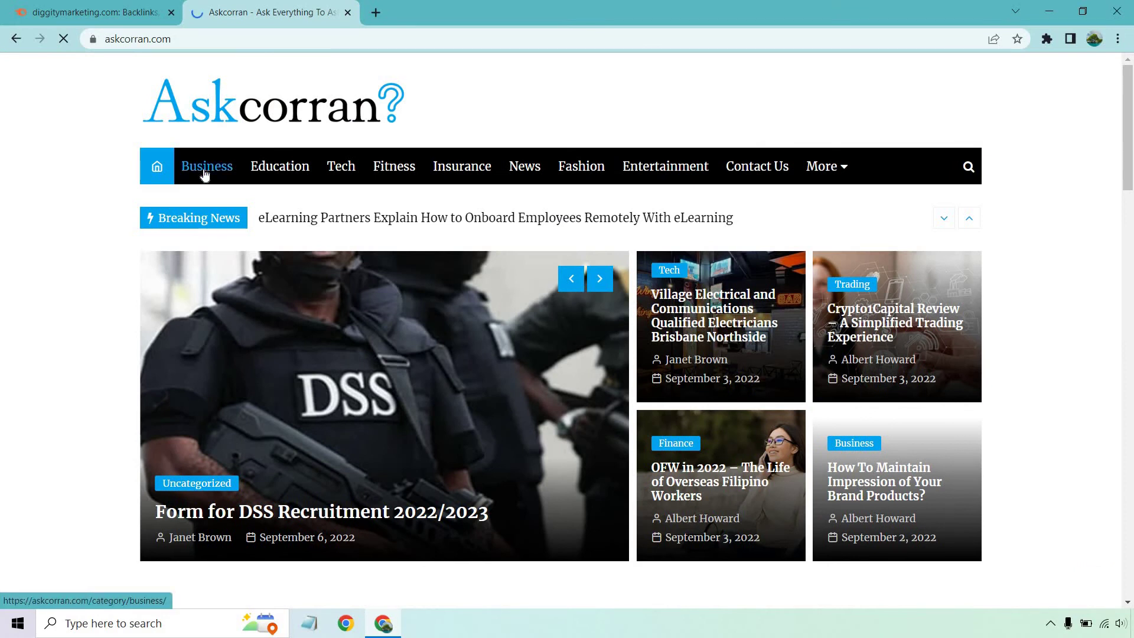
Browse the Askcorran Business category posts, then return to the Semrush backlinks report
{"action": "left_click", "coordinate": [210, 166]}
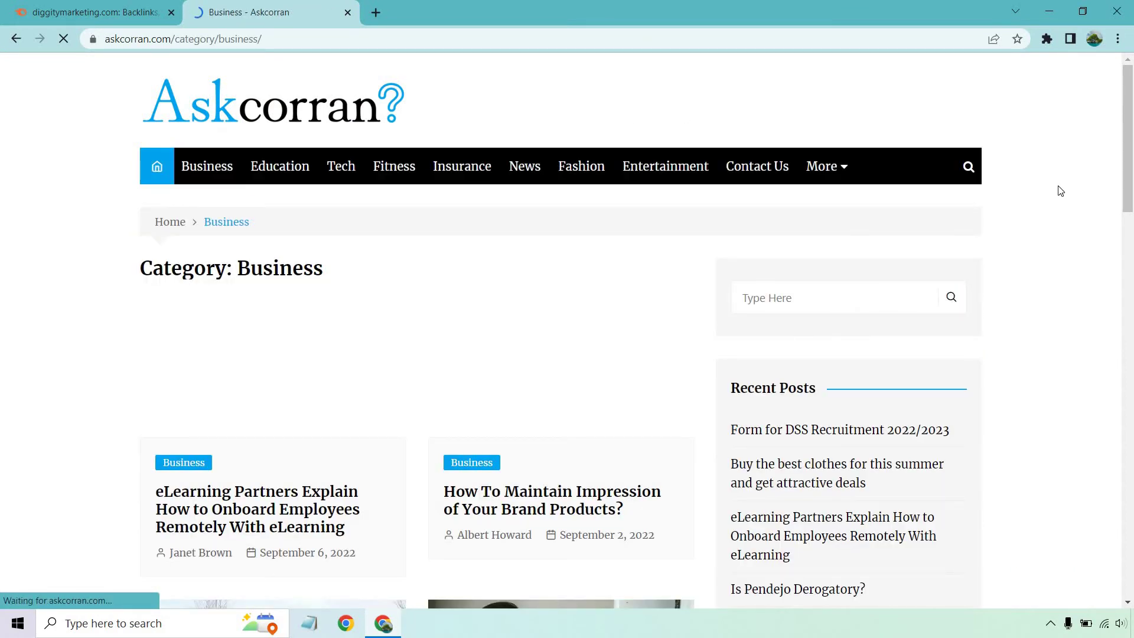
{"action": "scroll", "coordinate": [1060, 191], "scroll_direction": "down", "scroll_amount": 5}
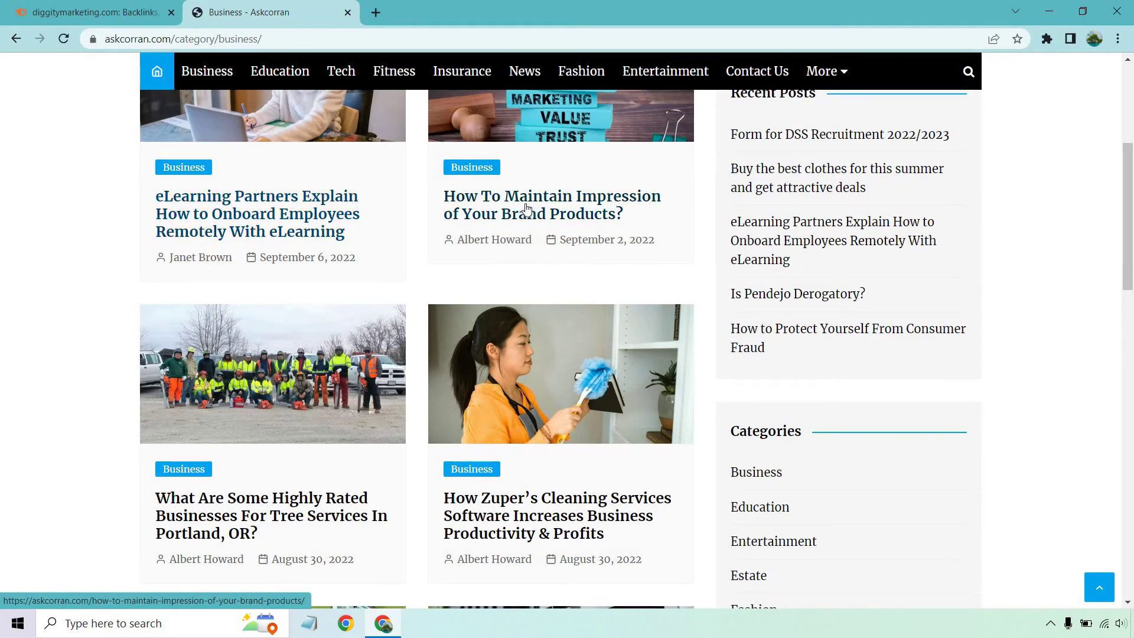
{"action": "scroll", "coordinate": [527, 208], "scroll_direction": "down", "scroll_amount": 7}
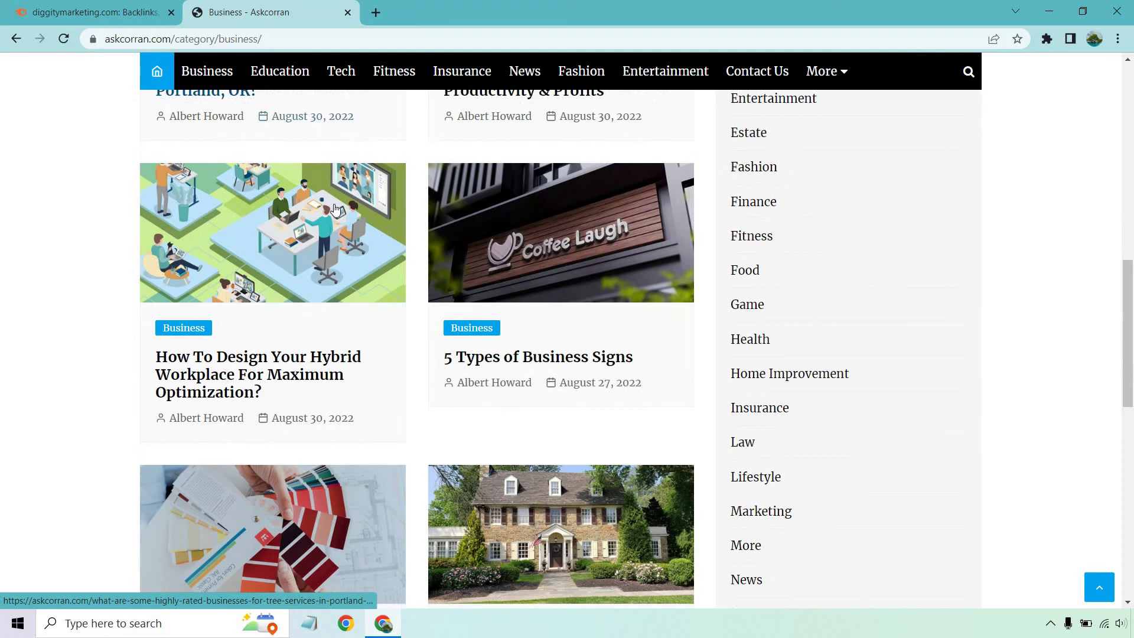
{"action": "scroll", "coordinate": [335, 204], "scroll_direction": "down", "scroll_amount": 3}
{"action": "scroll", "coordinate": [366, 195], "scroll_direction": "down", "scroll_amount": 4}
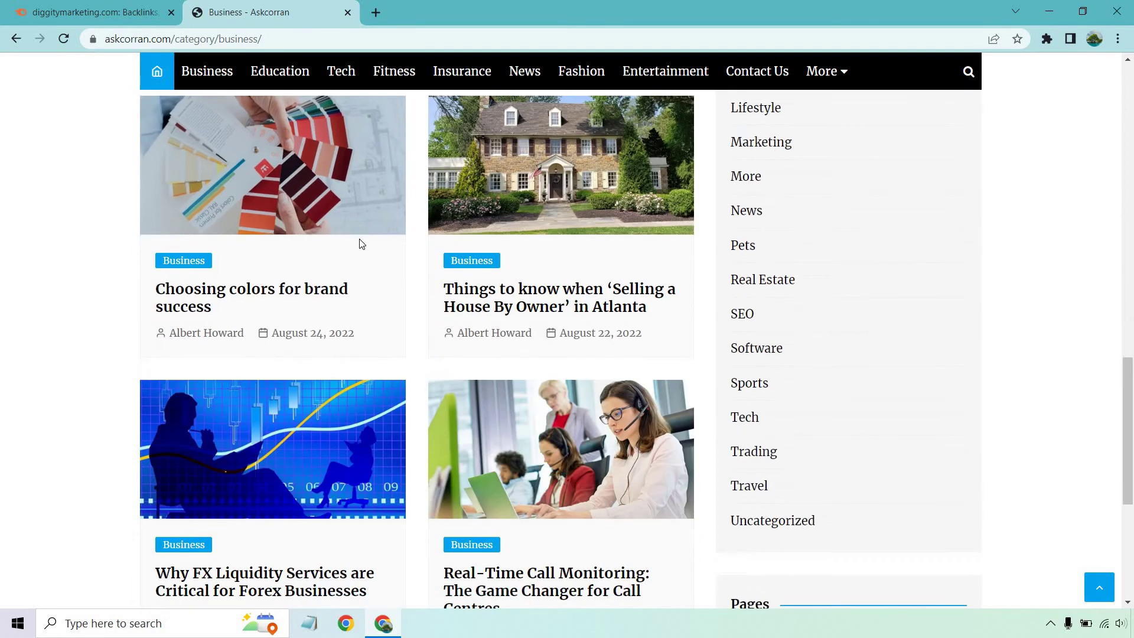
{"action": "scroll", "coordinate": [362, 244], "scroll_direction": "up", "scroll_amount": 15}
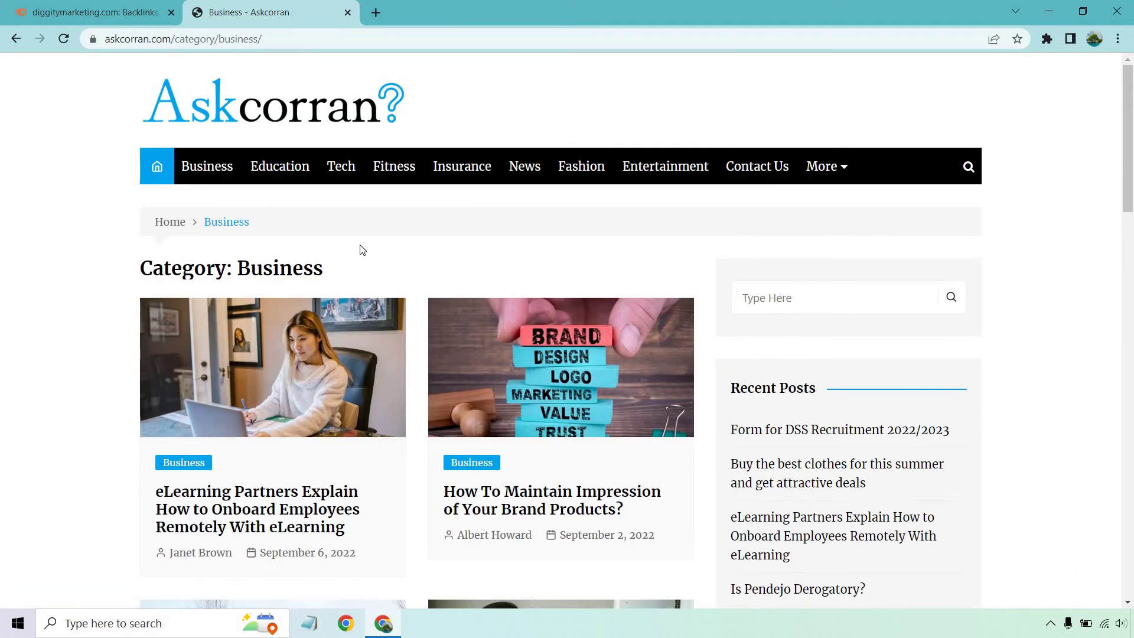
{"action": "left_click", "coordinate": [67, 7]}
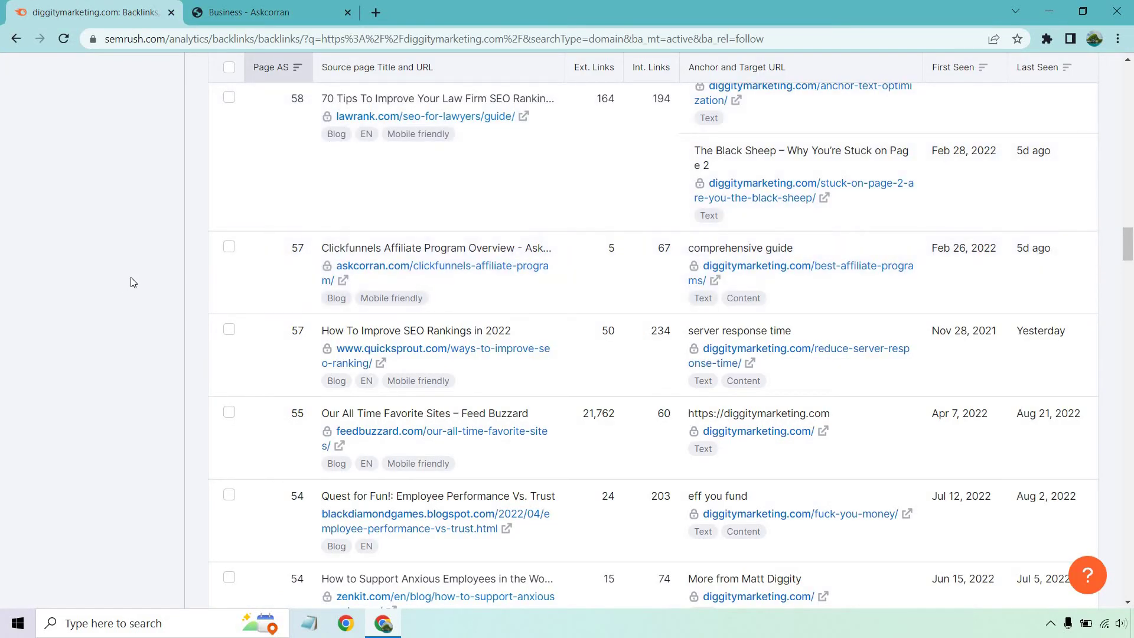
Scroll the backlinks table and open the searchenginejournal.com rank-and-rent article
{"action": "scroll", "coordinate": [561, 189], "scroll_direction": "down", "scroll_amount": 1}
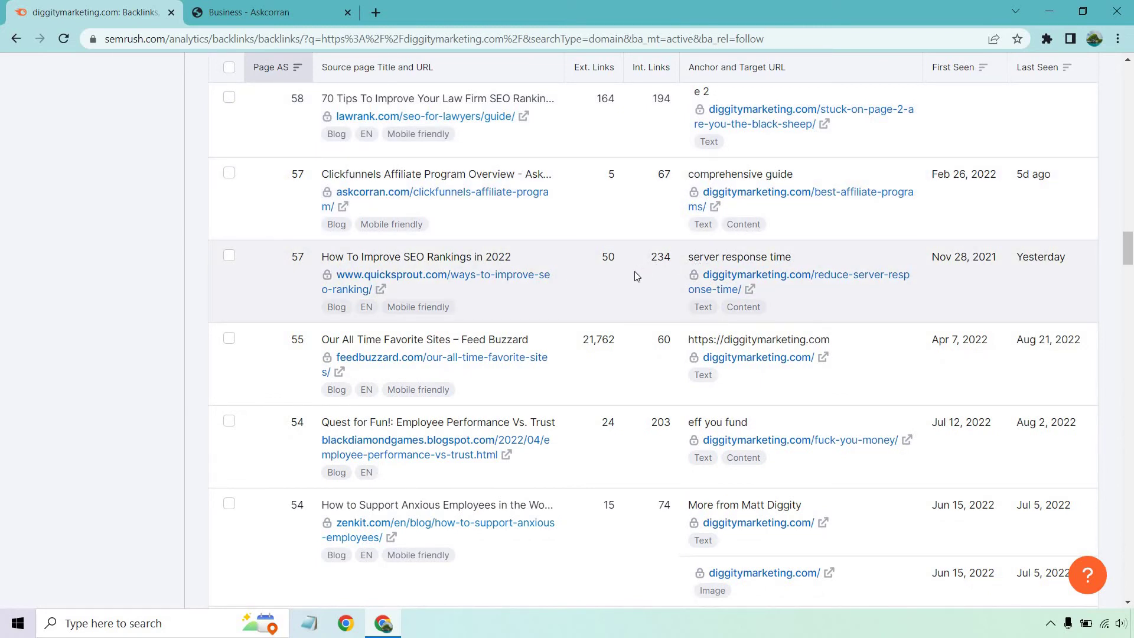
{"action": "scroll", "coordinate": [636, 275], "scroll_direction": "down", "scroll_amount": 2}
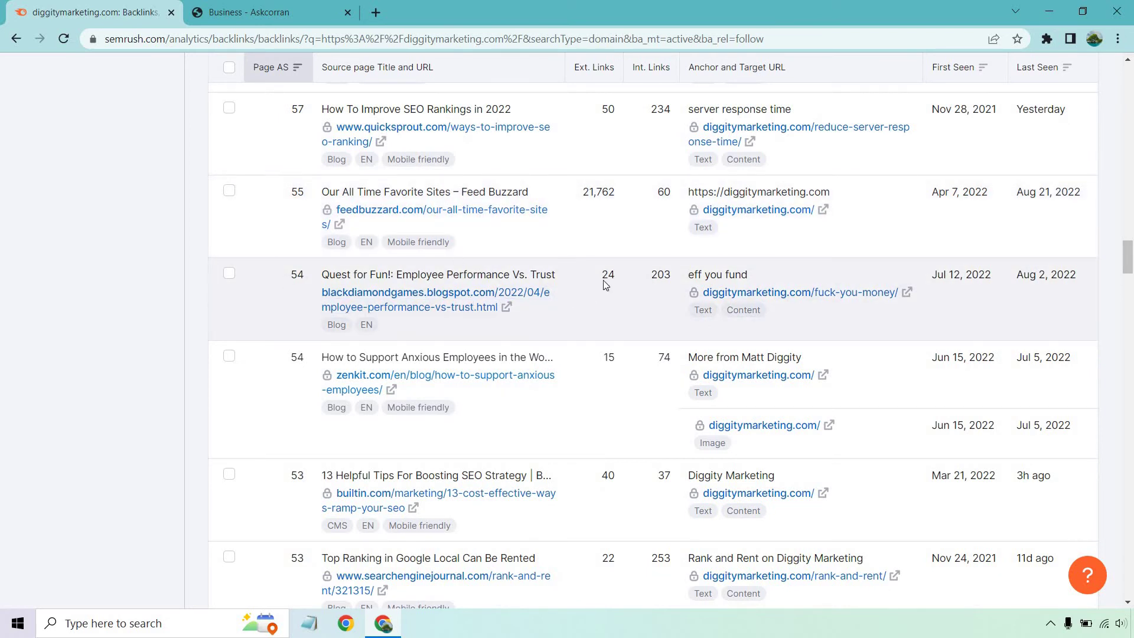
{"action": "scroll", "coordinate": [604, 292], "scroll_direction": "down", "scroll_amount": 2}
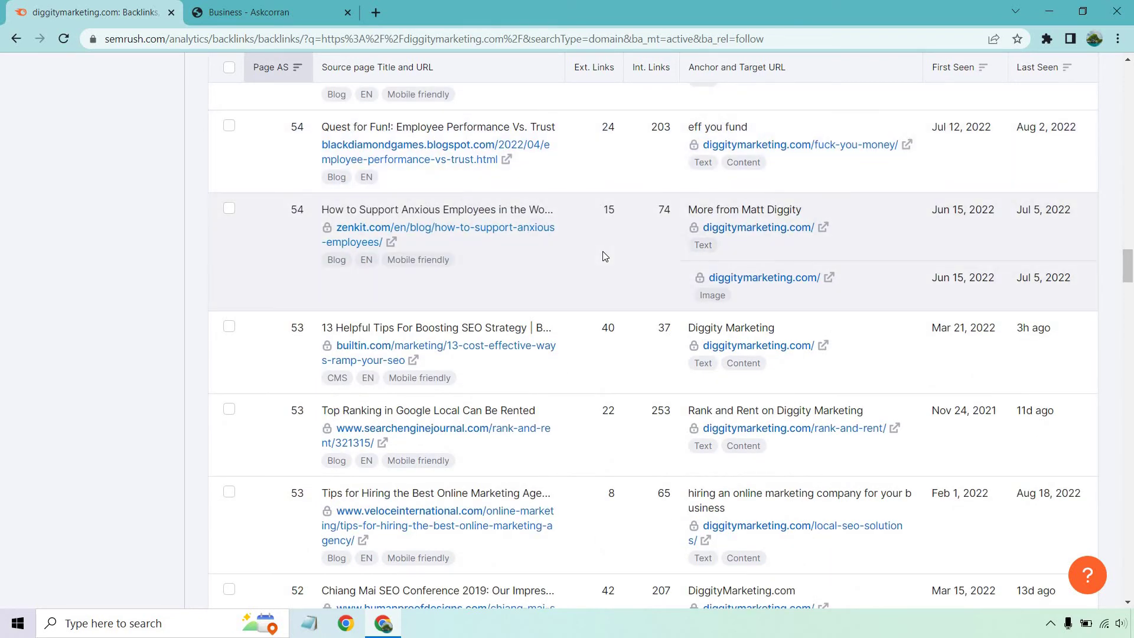
{"action": "scroll", "coordinate": [604, 255], "scroll_direction": "down", "scroll_amount": 2}
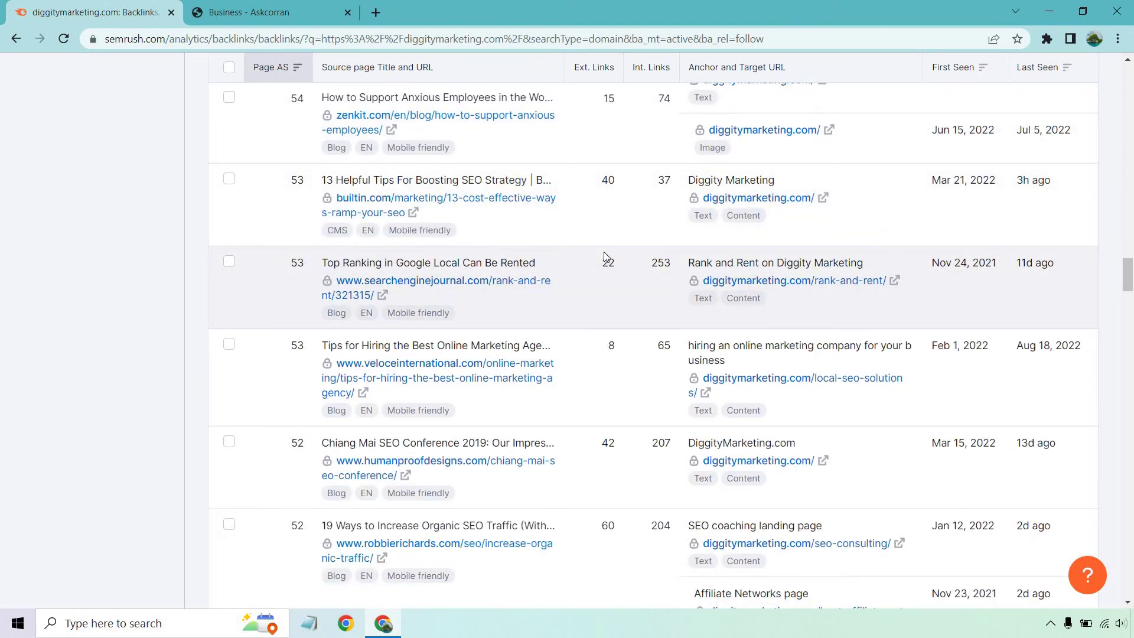
{"action": "left_click", "coordinate": [378, 297]}
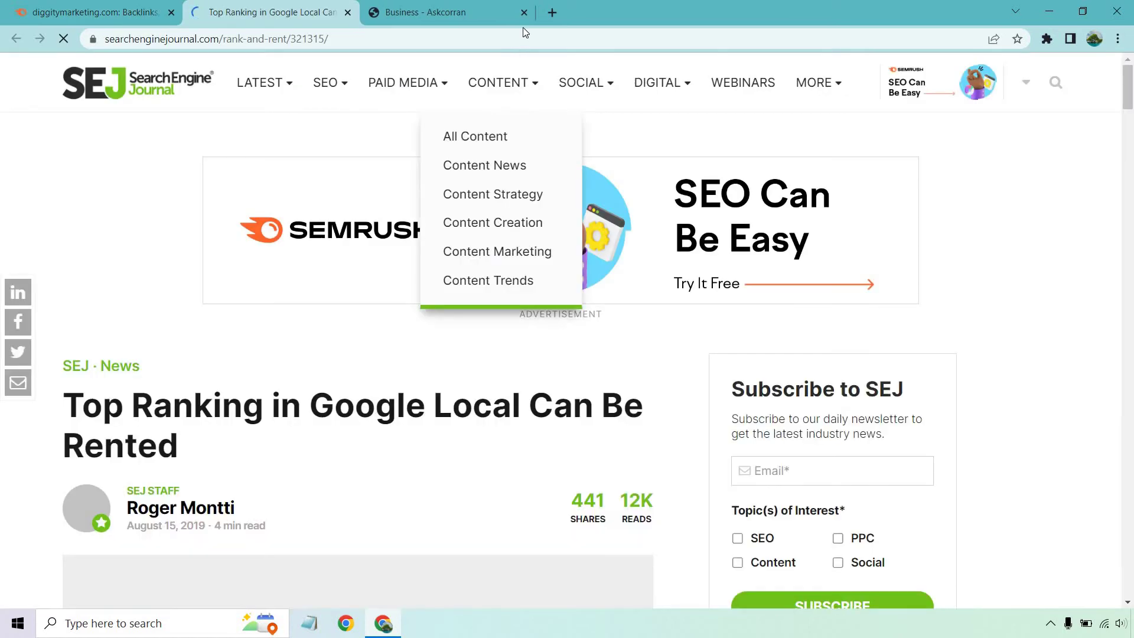
Close the Askcorran and article tabs, leaving only the Semrush backlinks report
{"action": "left_click", "coordinate": [523, 12]}
{"action": "scroll", "coordinate": [490, 227], "scroll_direction": "down", "scroll_amount": 9}
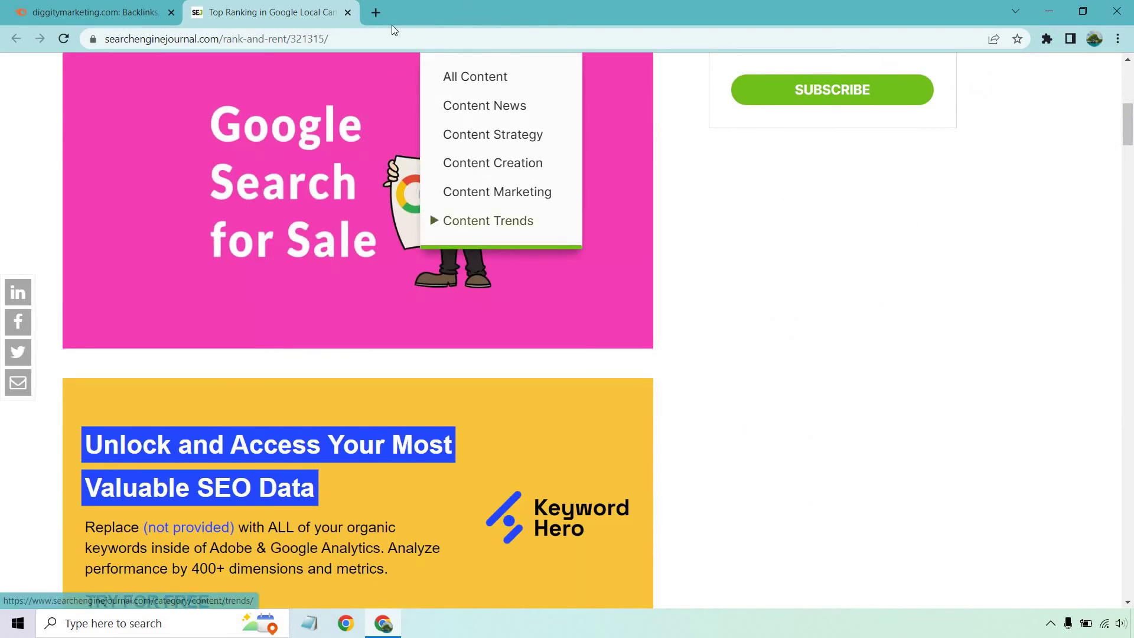
{"action": "left_click", "coordinate": [348, 13]}
{"action": "scroll", "coordinate": [626, 296], "scroll_direction": "down", "scroll_amount": 1}
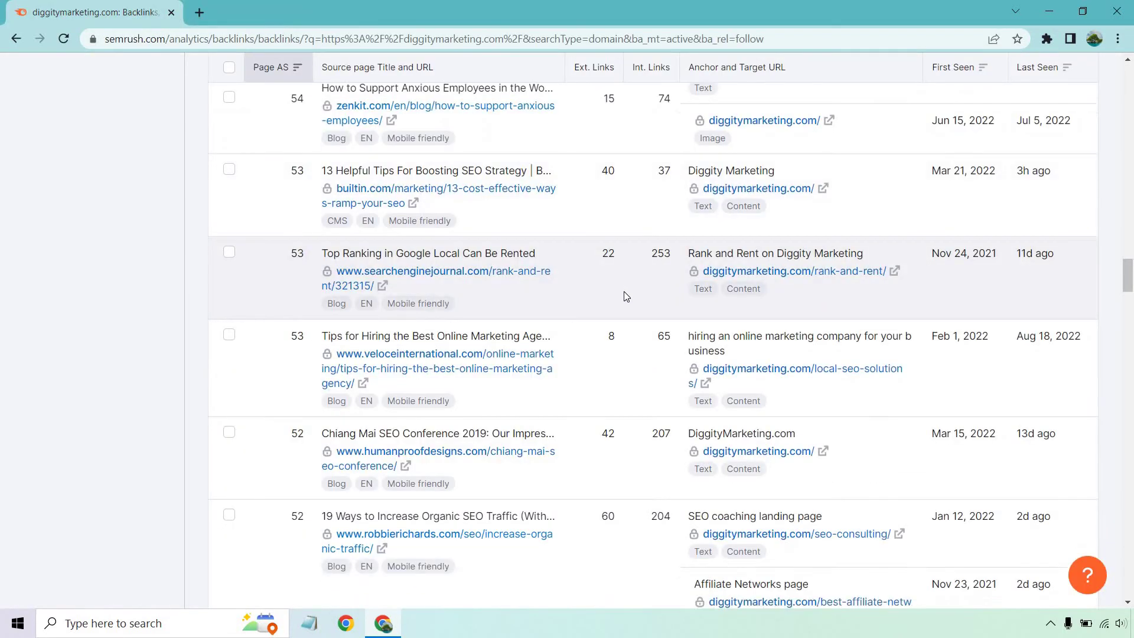
{"action": "scroll", "coordinate": [623, 286], "scroll_direction": "down", "scroll_amount": 2}
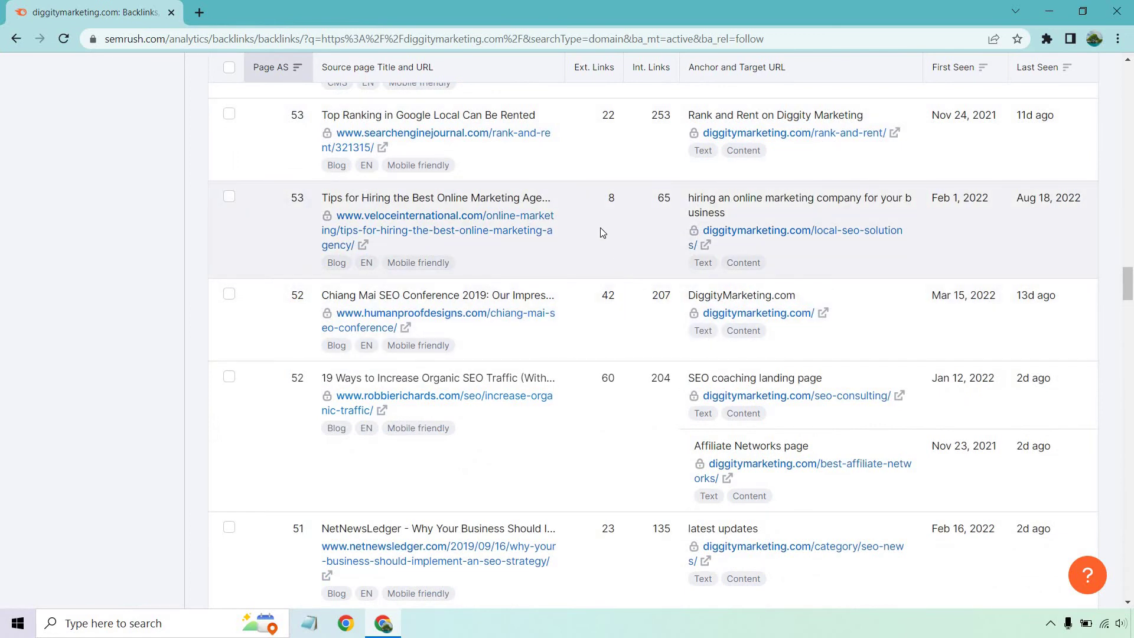
Open Veloce International's 'Tips for Hiring the Best Online Marketing Agency' article and scroll to its footer
{"action": "left_click", "coordinate": [362, 245]}
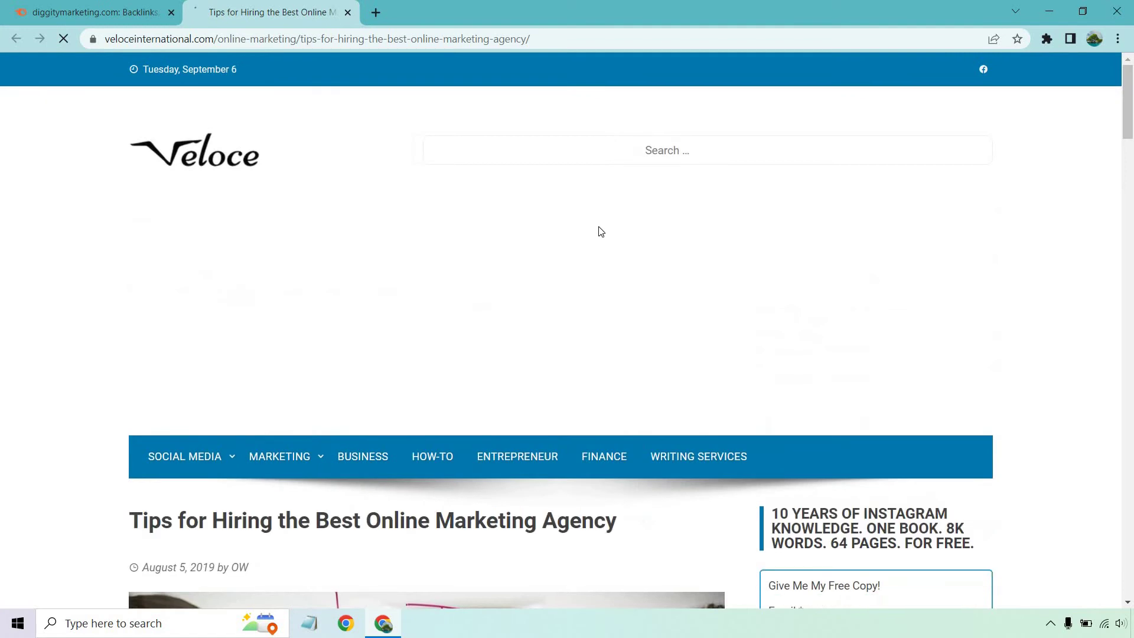
{"action": "scroll", "coordinate": [632, 195], "scroll_direction": "down", "scroll_amount": 12}
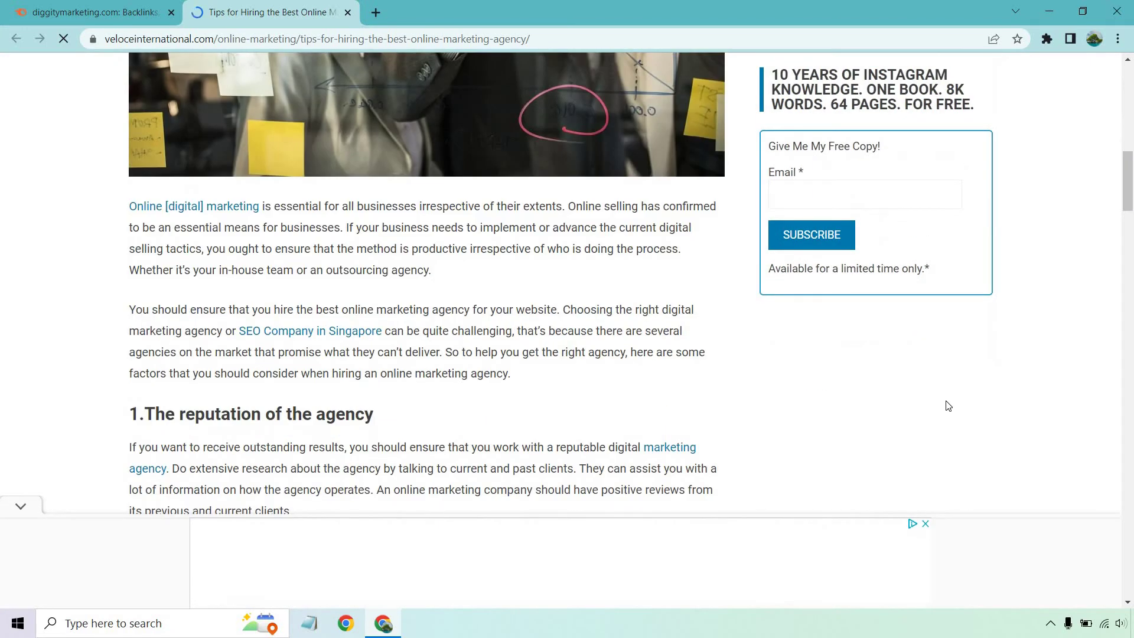
{"action": "scroll", "coordinate": [672, 271], "scroll_direction": "up", "scroll_amount": 12}
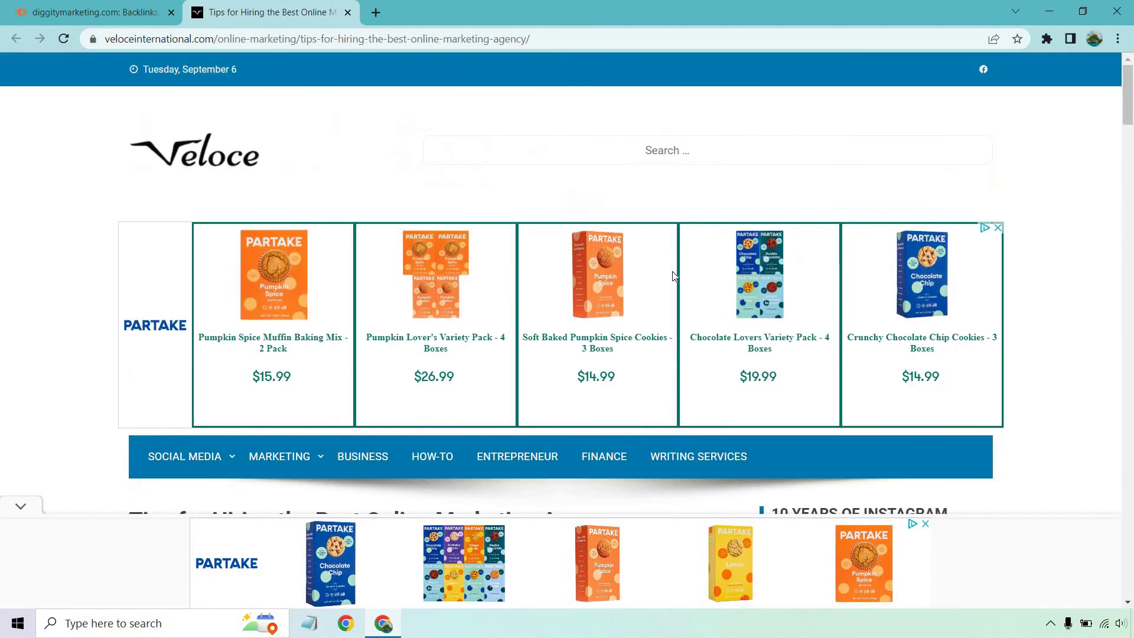
{"action": "scroll", "coordinate": [673, 274], "scroll_direction": "down", "scroll_amount": 4}
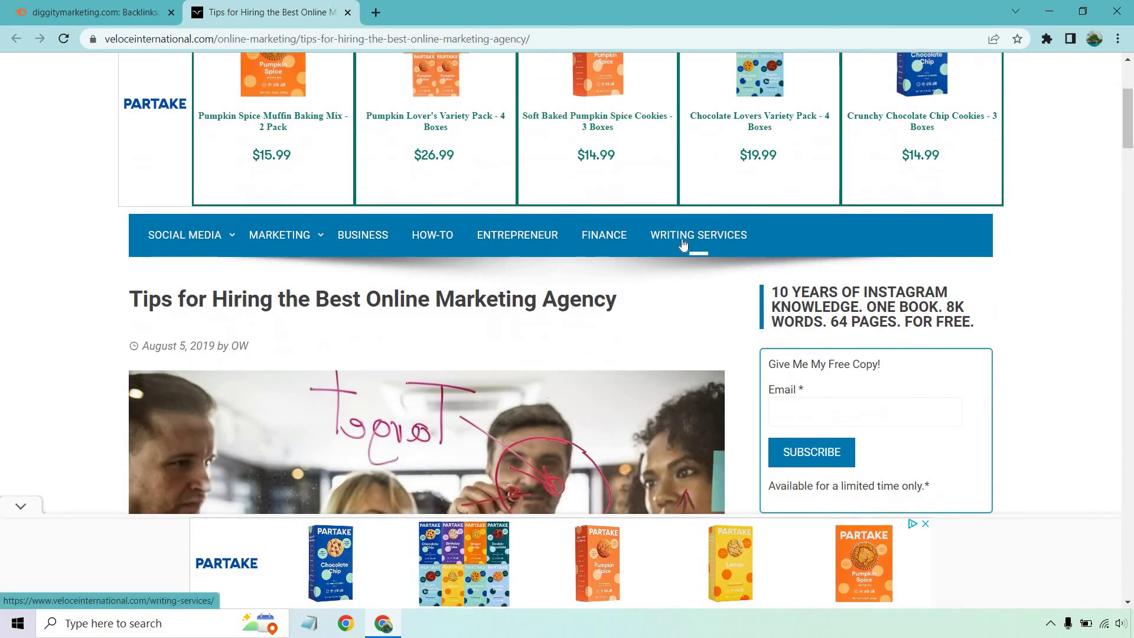
{"action": "left_click_drag", "start_coordinate": [1127, 118], "coordinate": [1129, 596]}
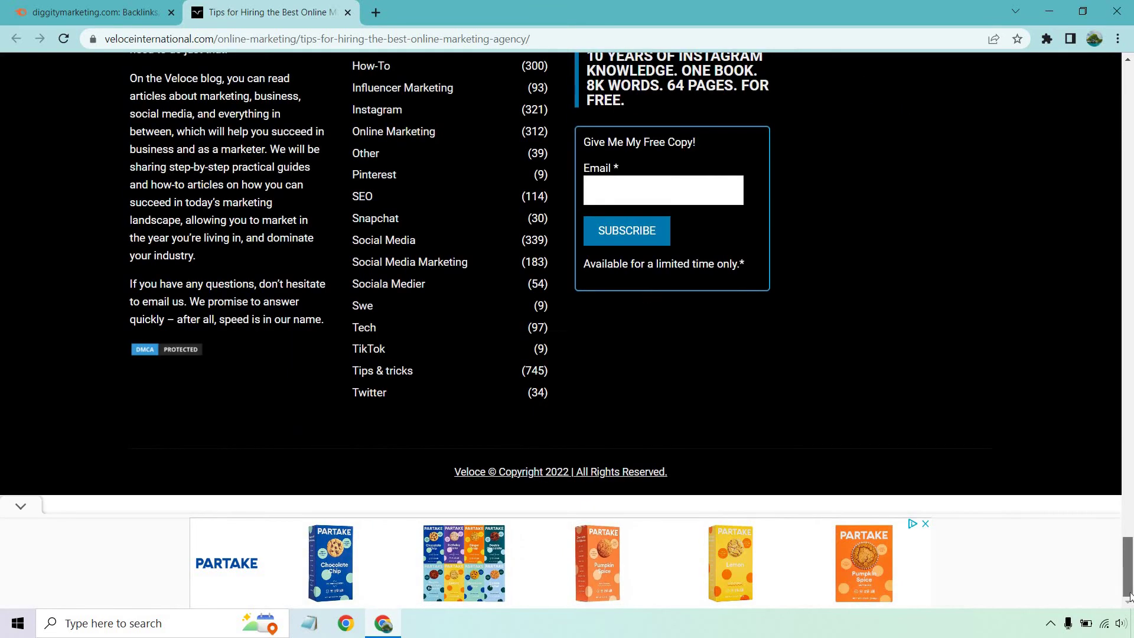
Go to the site's Contact page from the footer and select the contact e-mail address
{"action": "scroll", "coordinate": [993, 377], "scroll_direction": "up", "scroll_amount": 5}
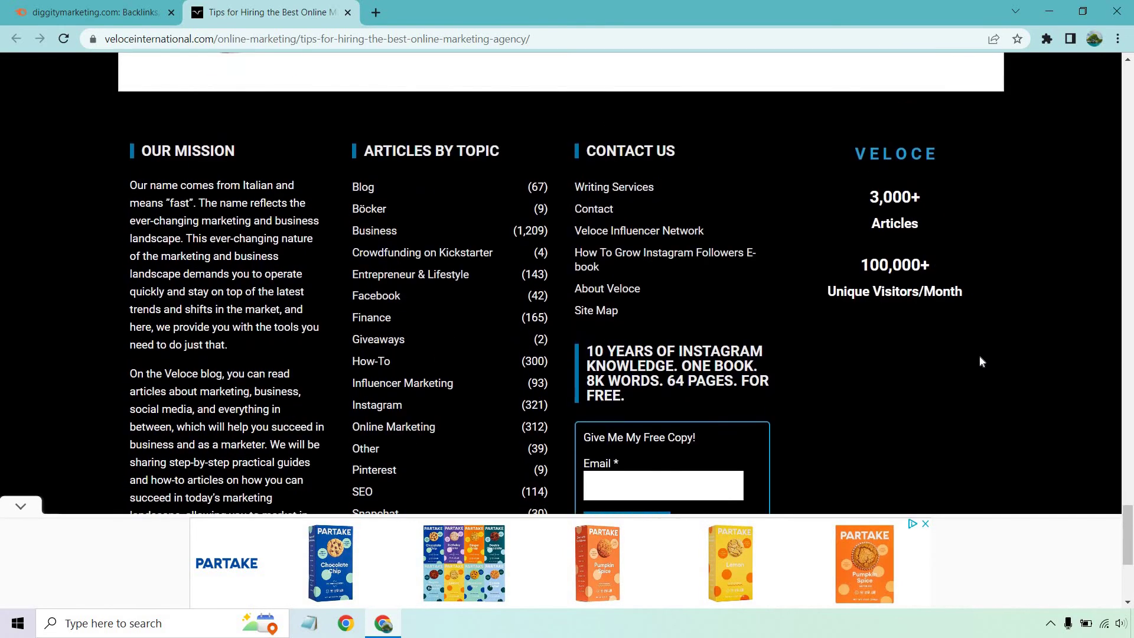
{"action": "left_click", "coordinate": [592, 208]}
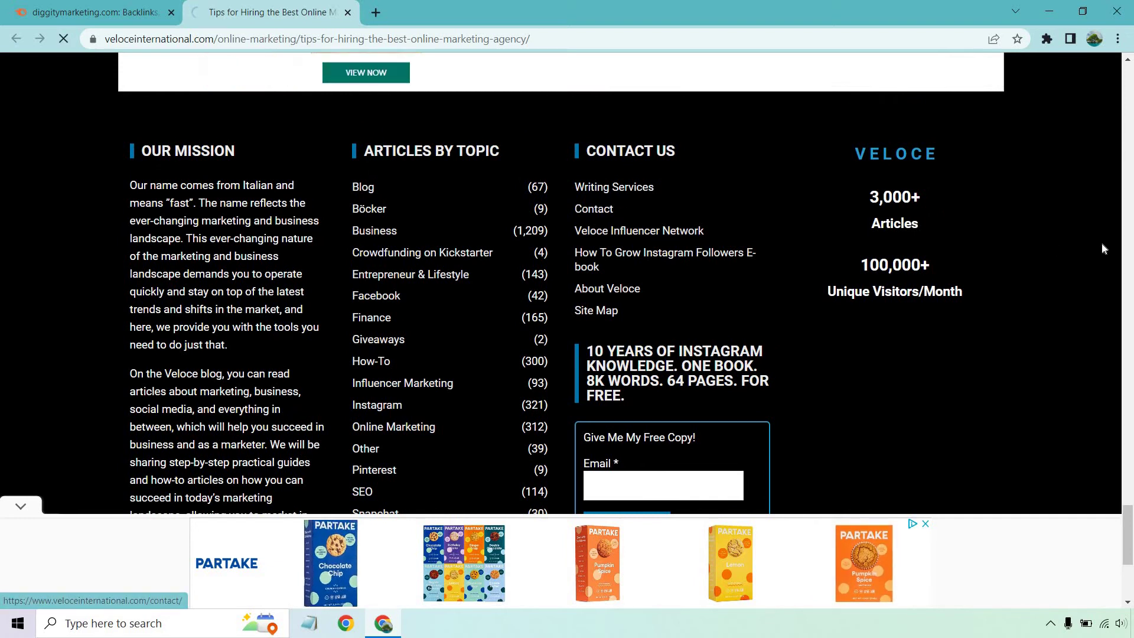
{"action": "scroll", "coordinate": [1073, 220], "scroll_direction": "down", "scroll_amount": 6}
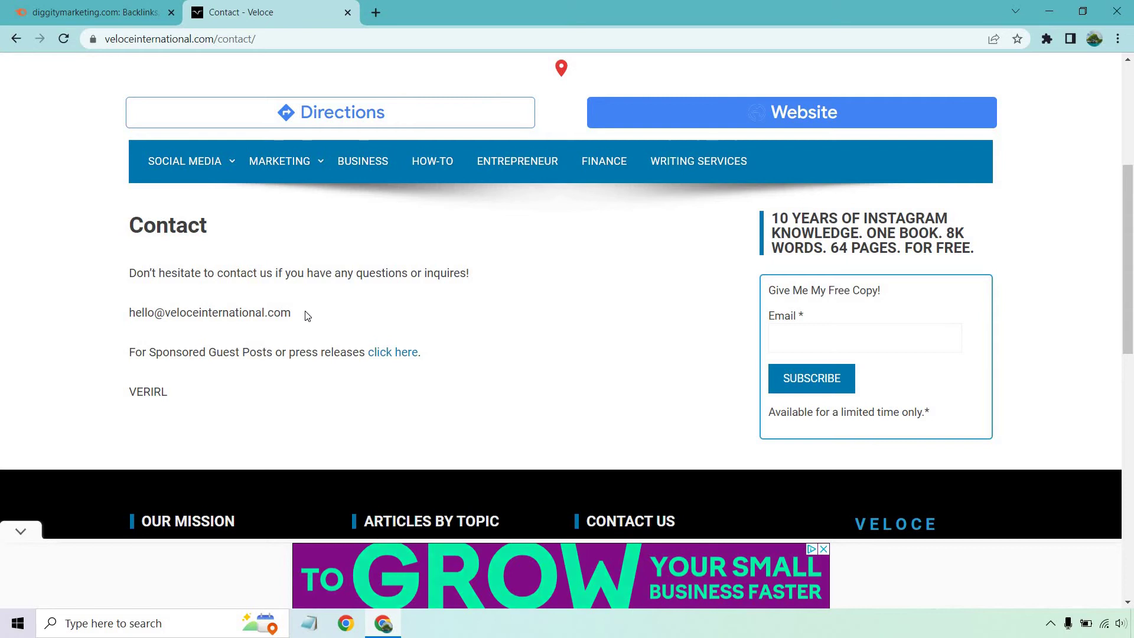
{"action": "triple_click", "coordinate": [173, 303]}
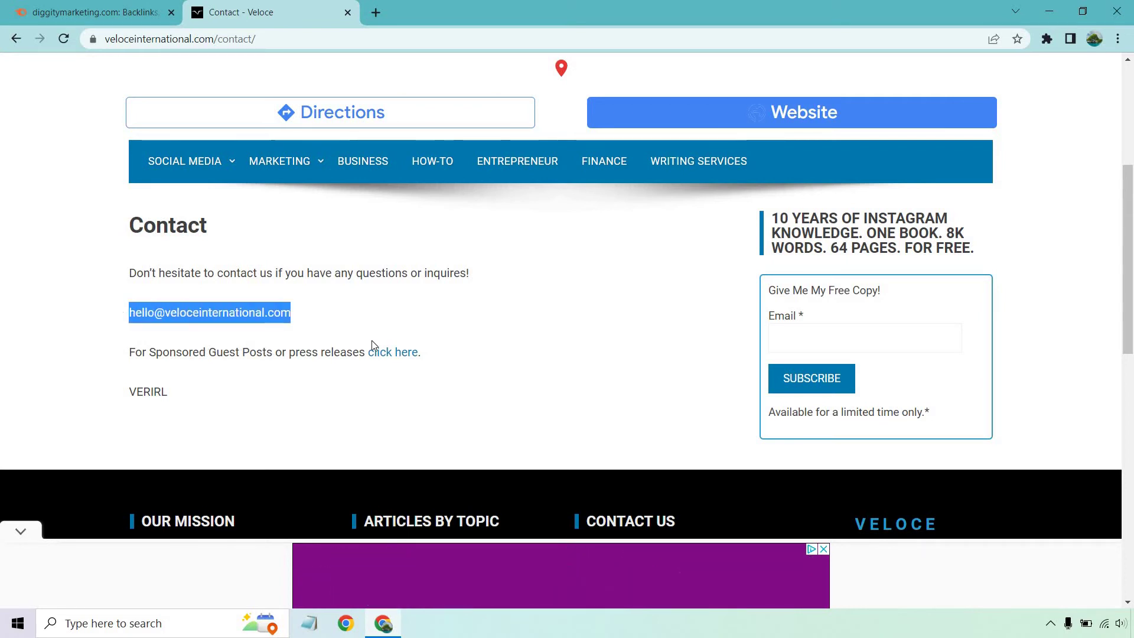
Check the sponsored guest posts page, return to reselect the contact e-mail, then close the site
{"action": "left_click", "coordinate": [388, 354]}
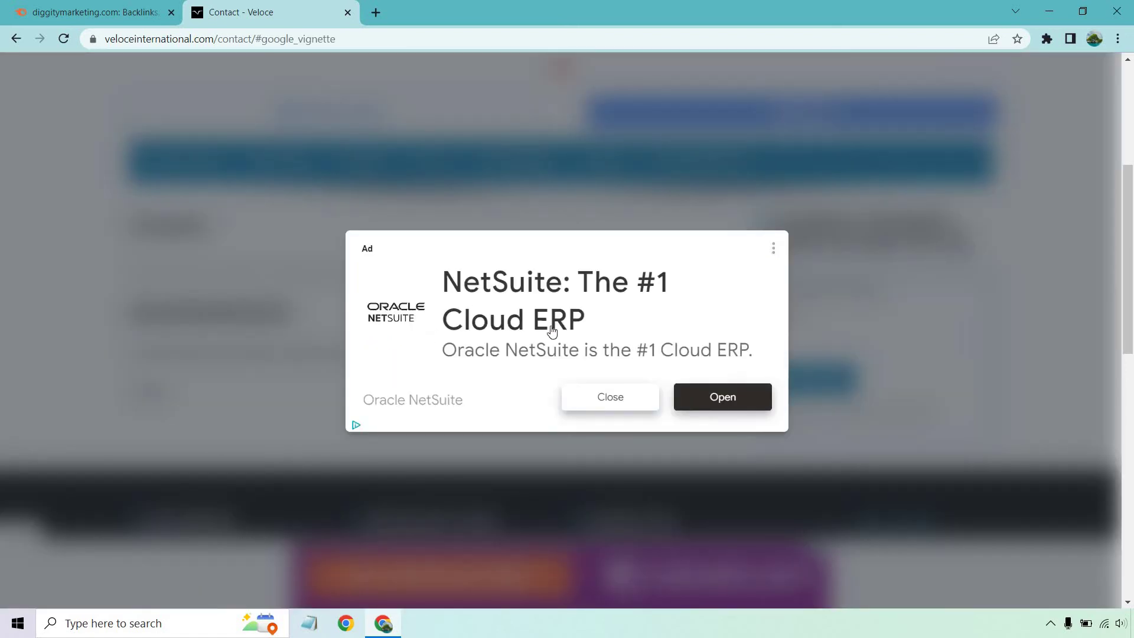
{"action": "left_click", "coordinate": [600, 396]}
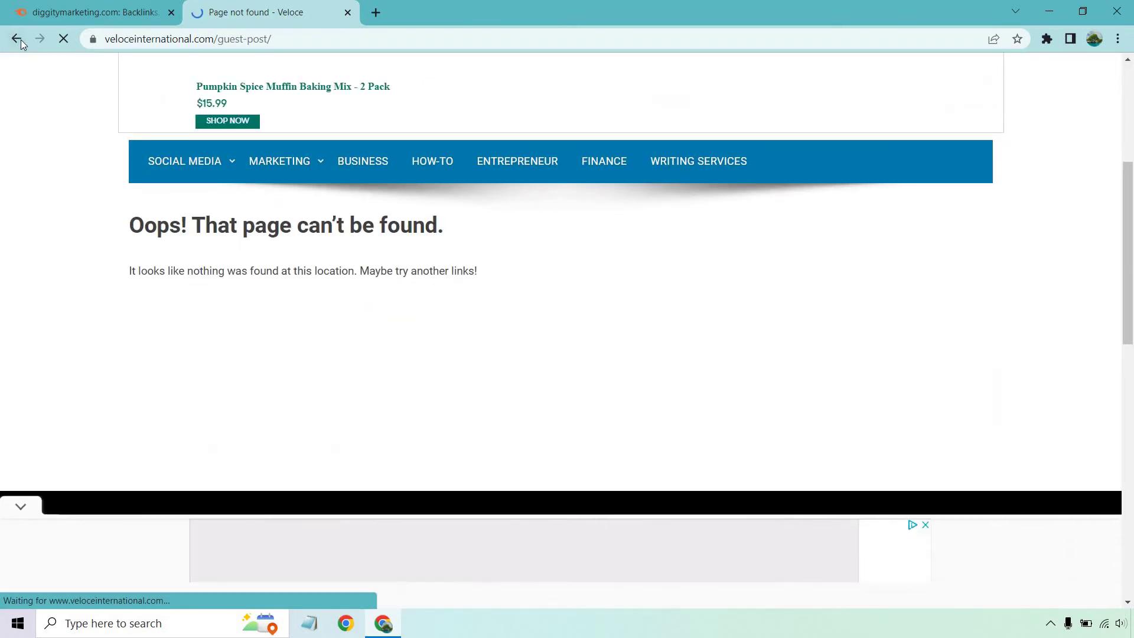
{"action": "left_click", "coordinate": [22, 43]}
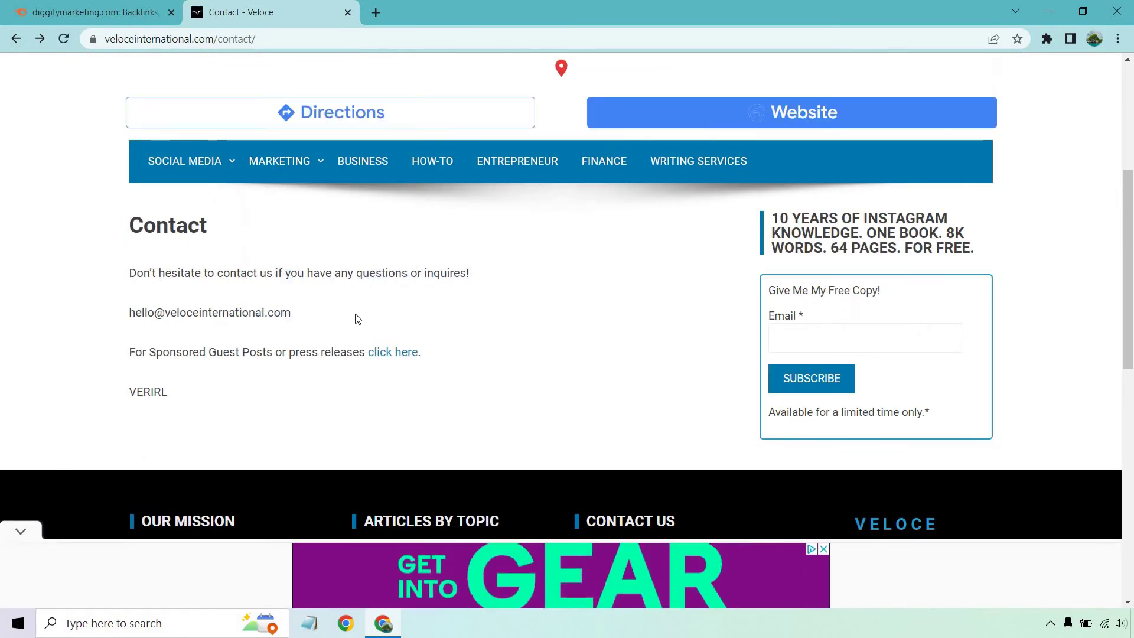
{"action": "left_click_drag", "start_coordinate": [357, 319], "coordinate": [131, 313]}
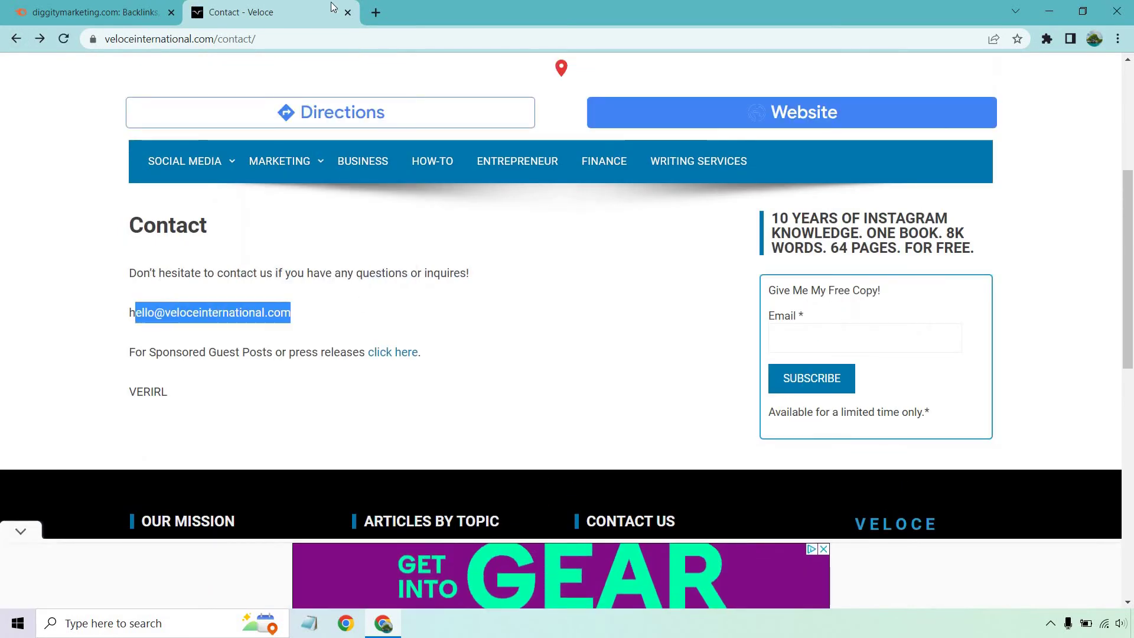
{"action": "left_click", "coordinate": [347, 12]}
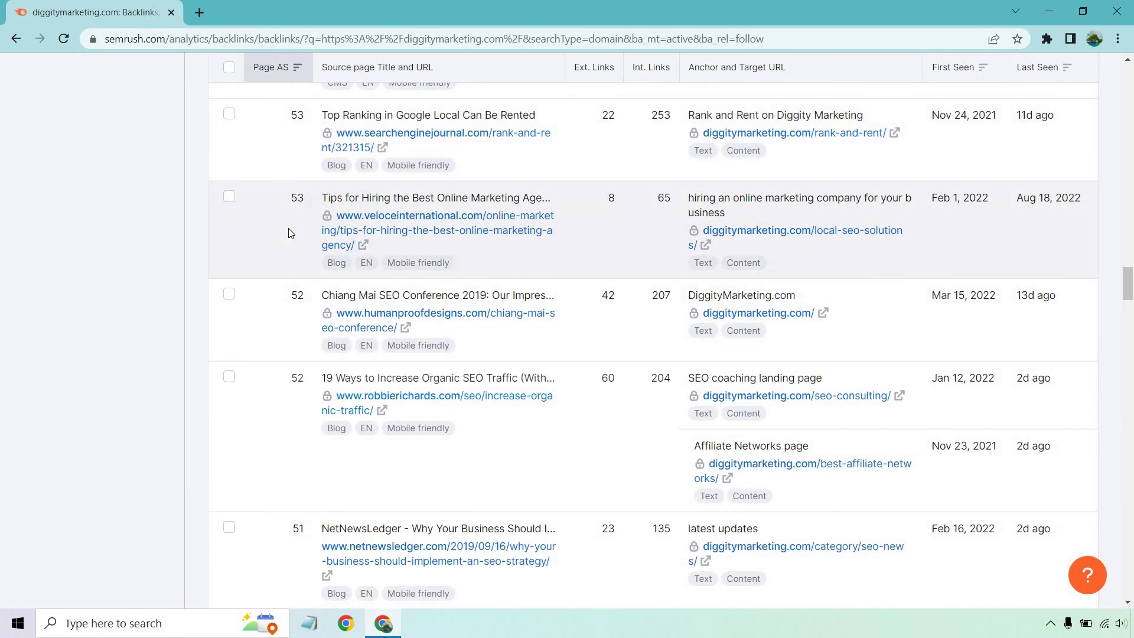
Scroll down the backlinks table to the namecheap.com/guru-guides/seo-metrics/ row at Page AS 49
{"action": "scroll", "coordinate": [288, 233], "scroll_direction": "down", "scroll_amount": 3}
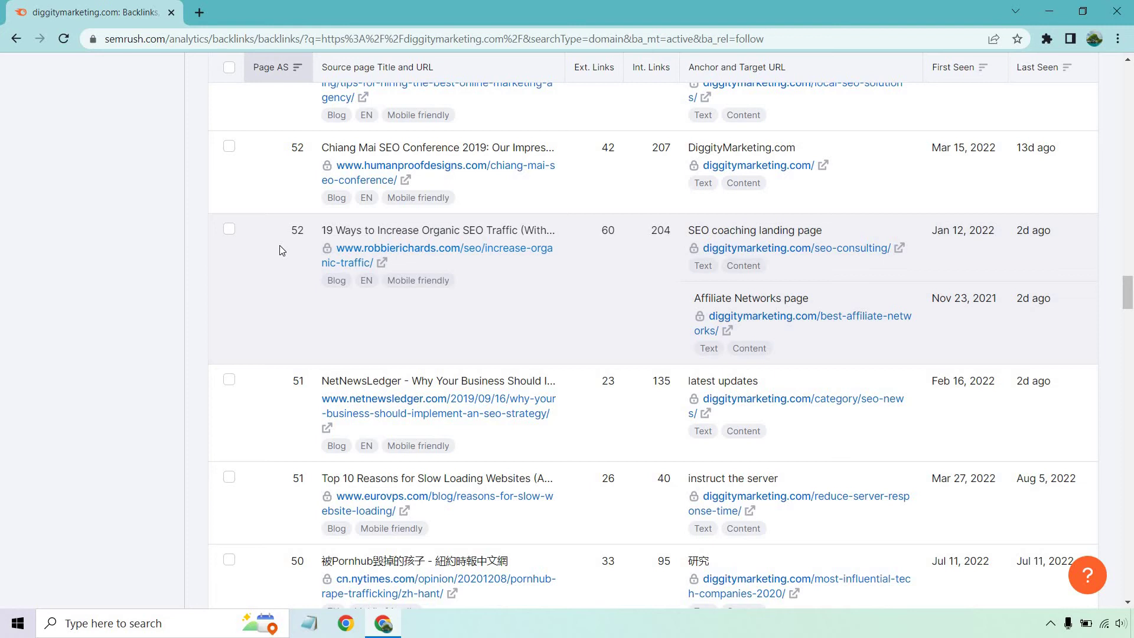
{"action": "scroll", "coordinate": [280, 248], "scroll_direction": "down", "scroll_amount": 3}
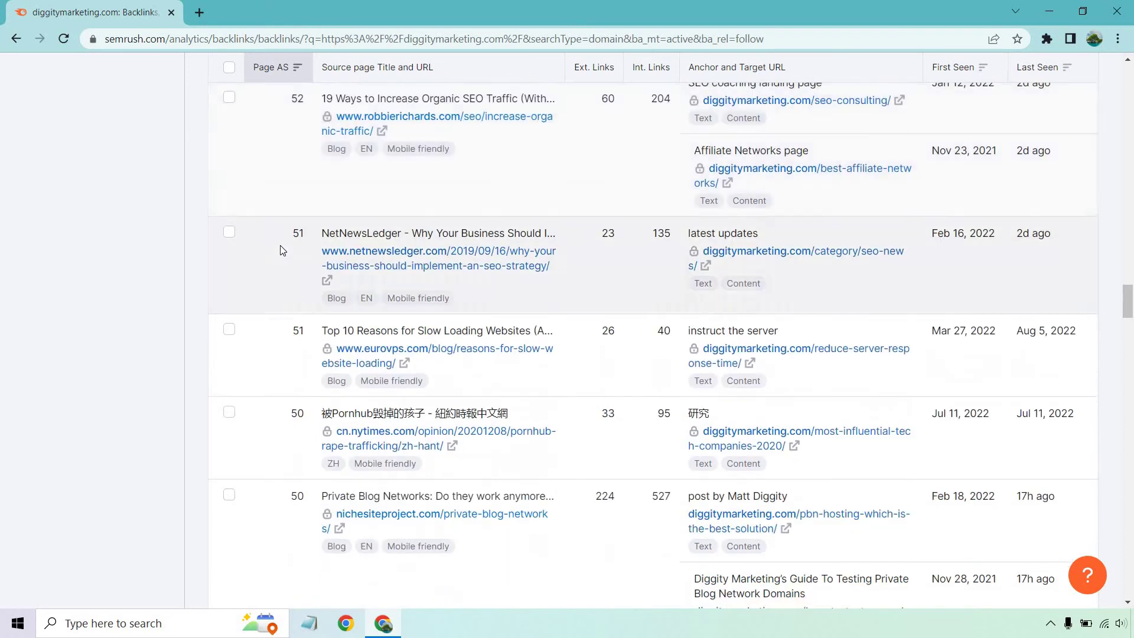
{"action": "scroll", "coordinate": [280, 248], "scroll_direction": "up", "scroll_amount": 10}
{"action": "scroll", "coordinate": [280, 248], "scroll_direction": "down", "scroll_amount": 3}
{"action": "scroll", "coordinate": [281, 250], "scroll_direction": "down", "scroll_amount": 3}
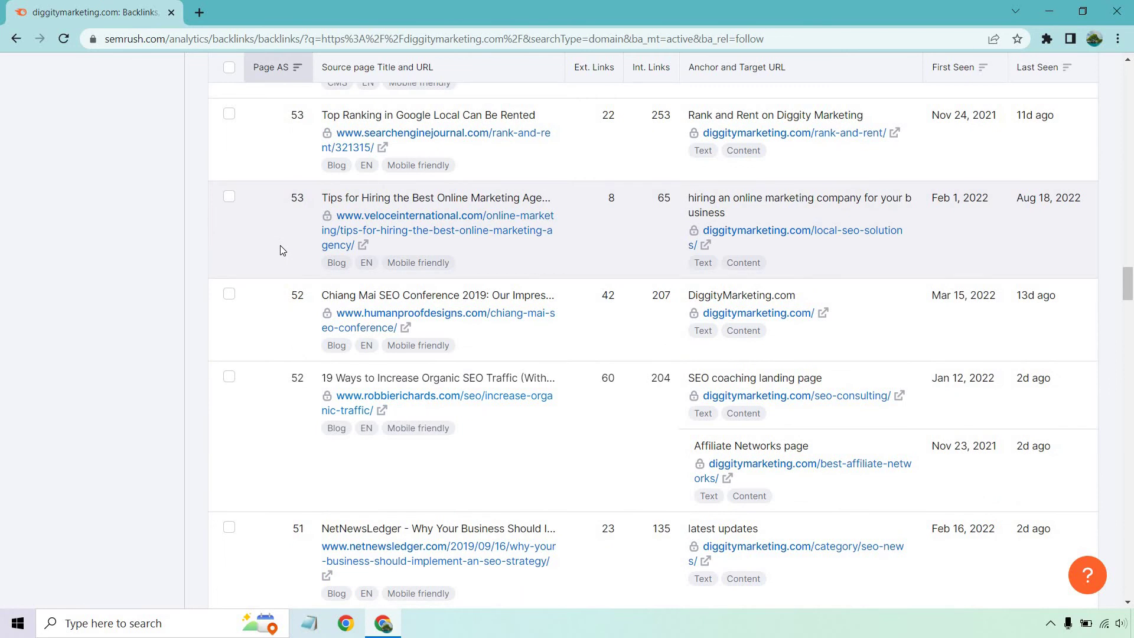
{"action": "scroll", "coordinate": [280, 255], "scroll_direction": "down", "scroll_amount": 3}
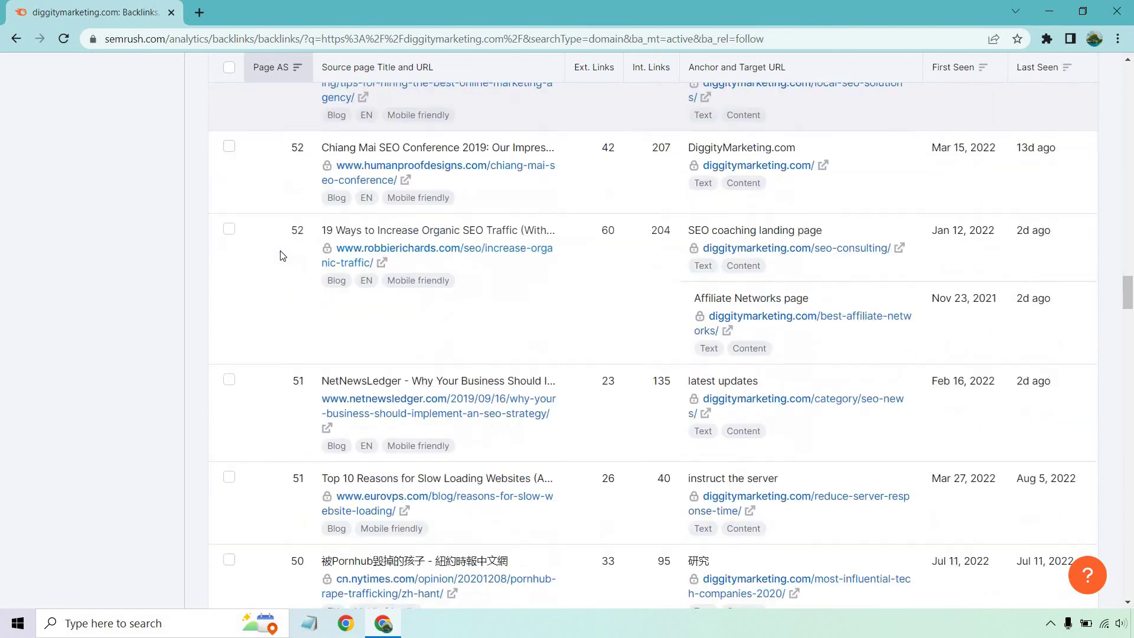
{"action": "scroll", "coordinate": [280, 260], "scroll_direction": "down", "scroll_amount": 3}
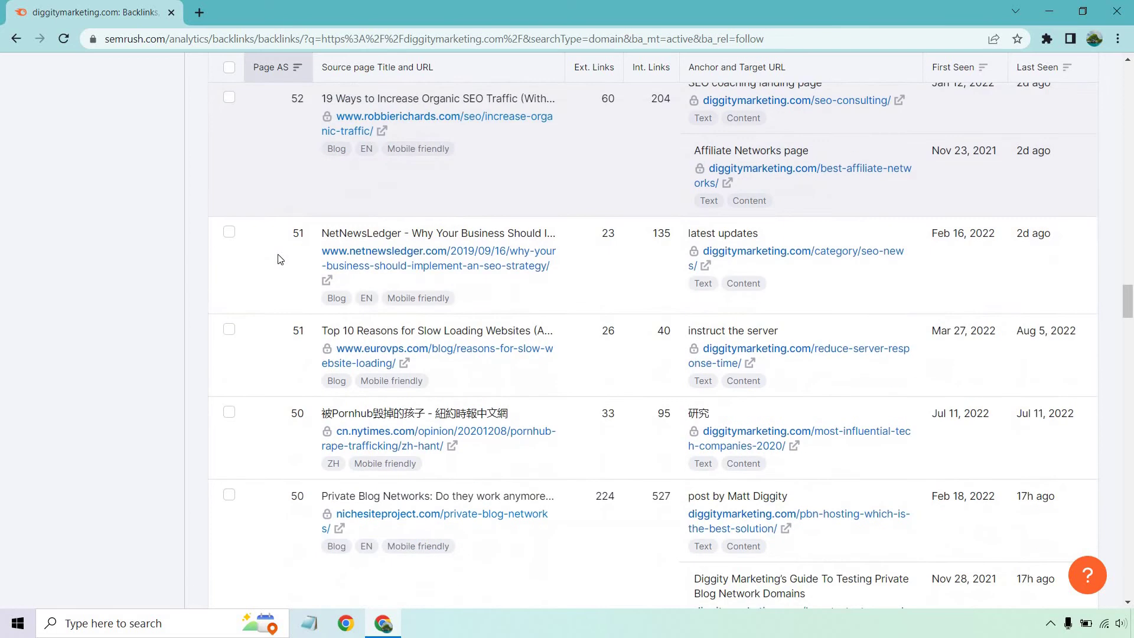
{"action": "scroll", "coordinate": [279, 258], "scroll_direction": "down", "scroll_amount": 3}
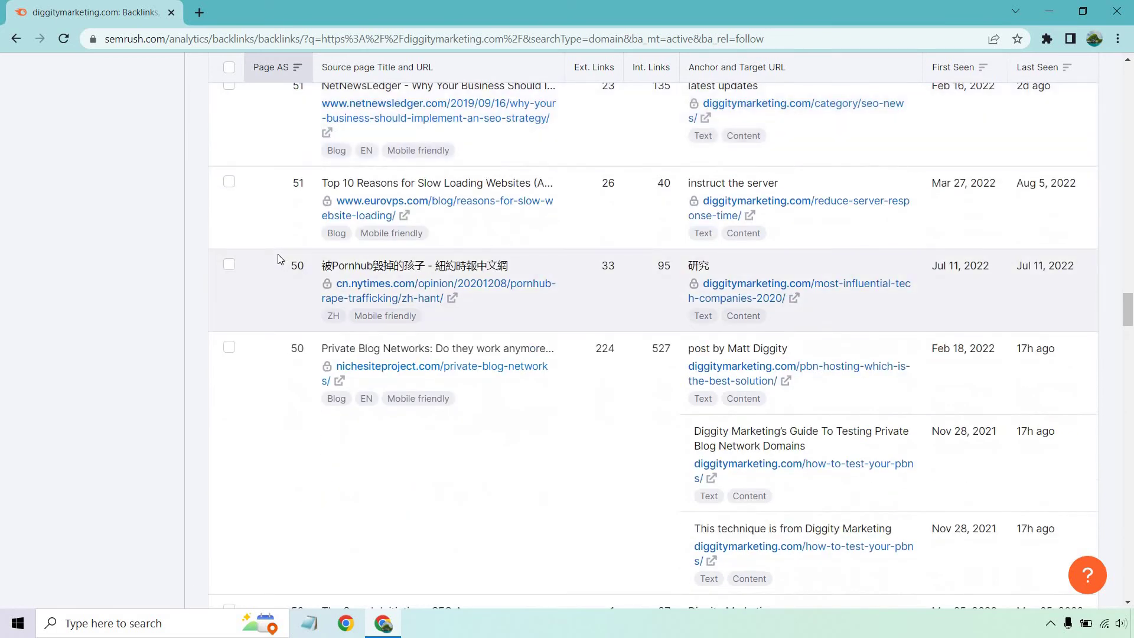
{"action": "scroll", "coordinate": [279, 259], "scroll_direction": "down", "scroll_amount": 4}
{"action": "scroll", "coordinate": [280, 259], "scroll_direction": "down", "scroll_amount": 3}
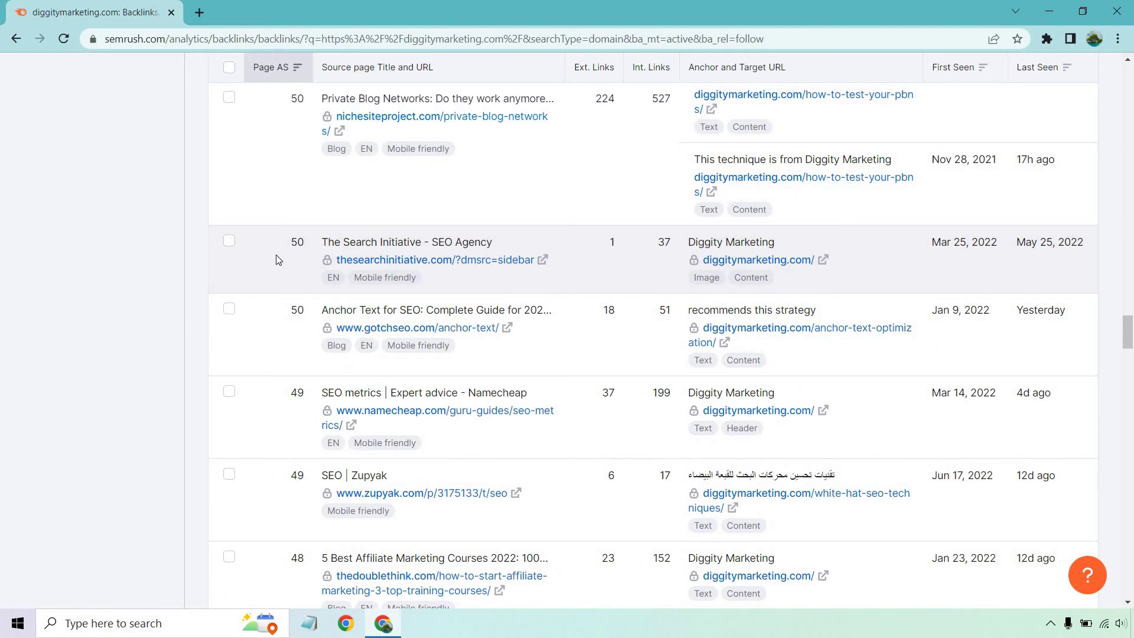
{"action": "scroll", "coordinate": [276, 259], "scroll_direction": "down", "scroll_amount": 3}
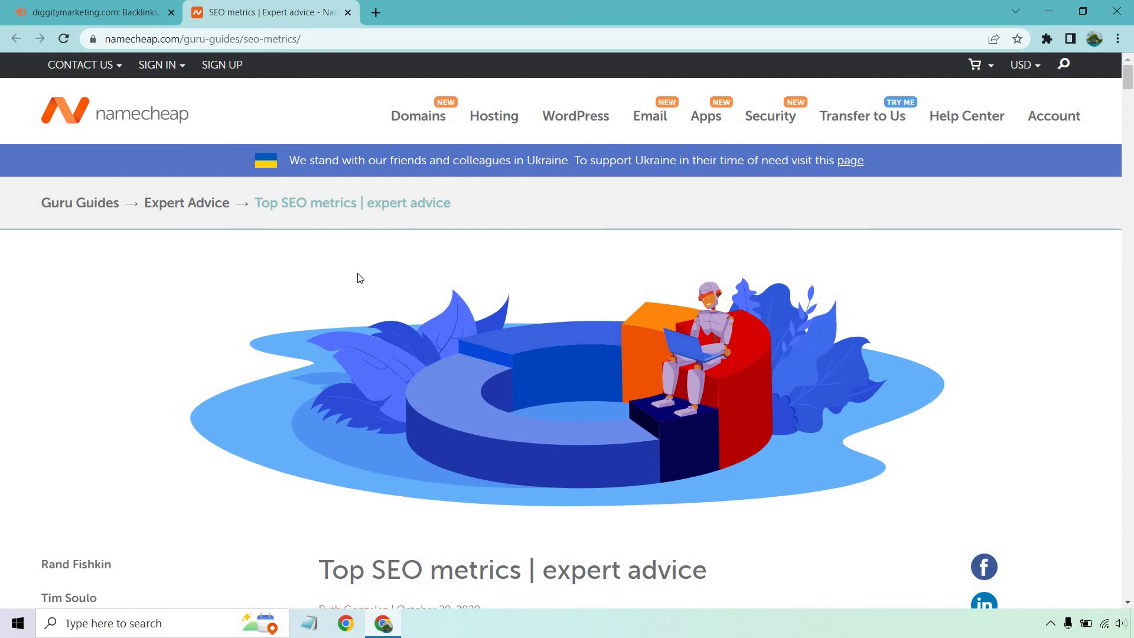
Search the Namecheap SEO metrics article for 'diggity' and dismiss the newsletter sign-up popup
{"action": "key", "text": "ctrl+f"}
{"action": "type", "text": "diggity"}
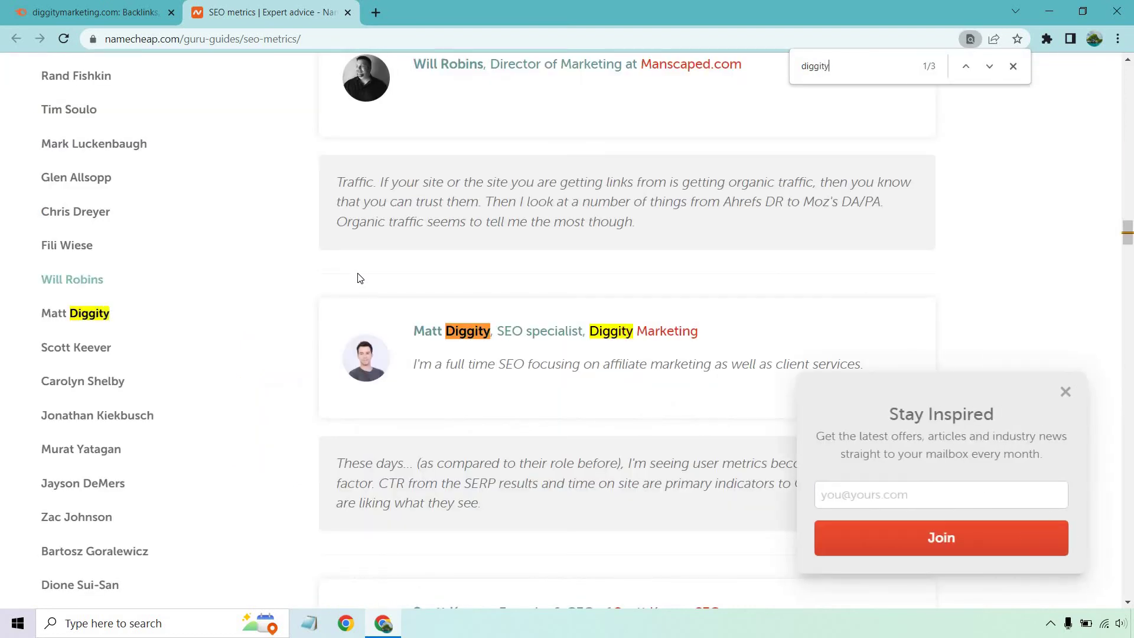
{"action": "scroll", "coordinate": [579, 289], "scroll_direction": "down", "scroll_amount": 7}
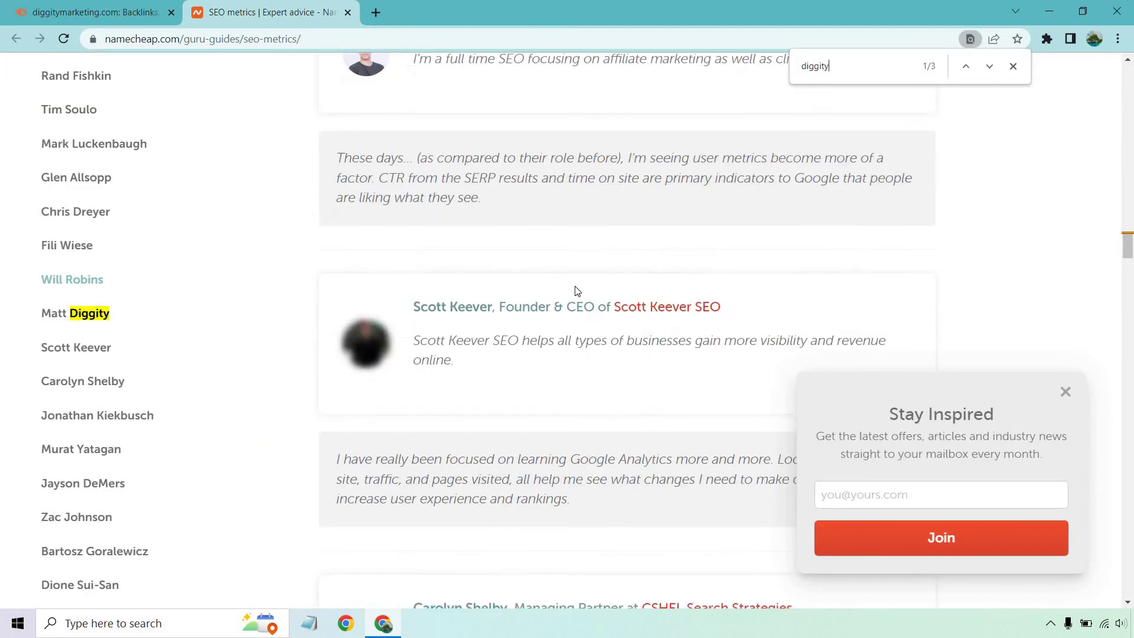
{"action": "scroll", "coordinate": [578, 290], "scroll_direction": "up", "scroll_amount": 20}
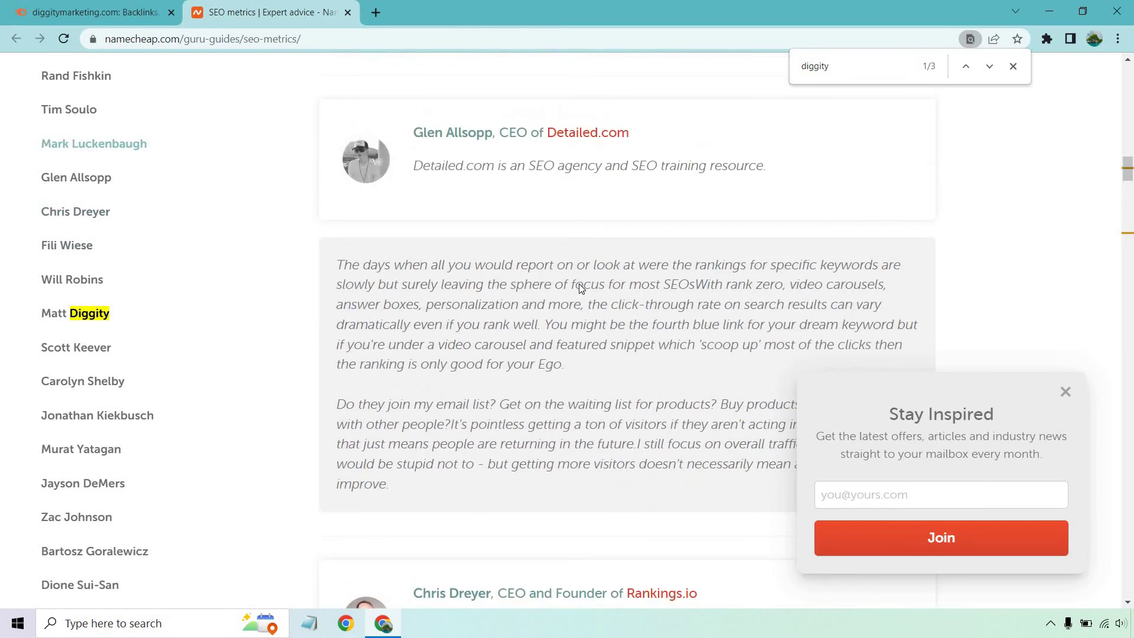
{"action": "scroll", "coordinate": [581, 288], "scroll_direction": "up", "scroll_amount": 15}
{"action": "scroll", "coordinate": [590, 287], "scroll_direction": "down", "scroll_amount": 13}
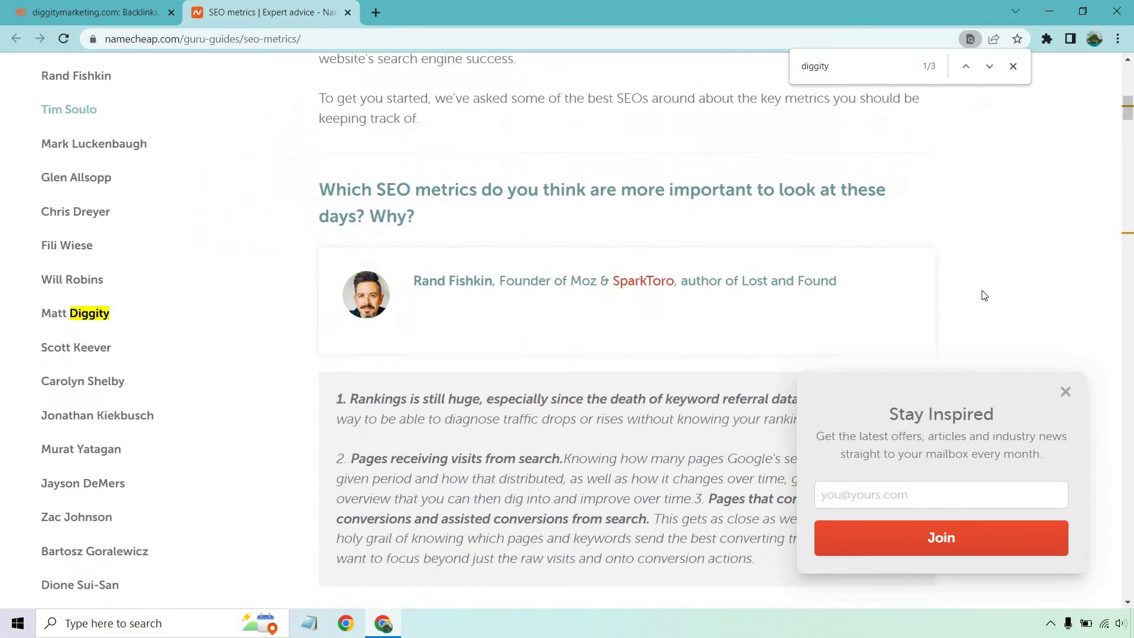
{"action": "left_click", "coordinate": [1068, 393]}
Scroll through the article to the Diggity Marketing contributor entry, then close the Namecheap tab
{"action": "scroll", "coordinate": [1015, 184], "scroll_direction": "down", "scroll_amount": 9}
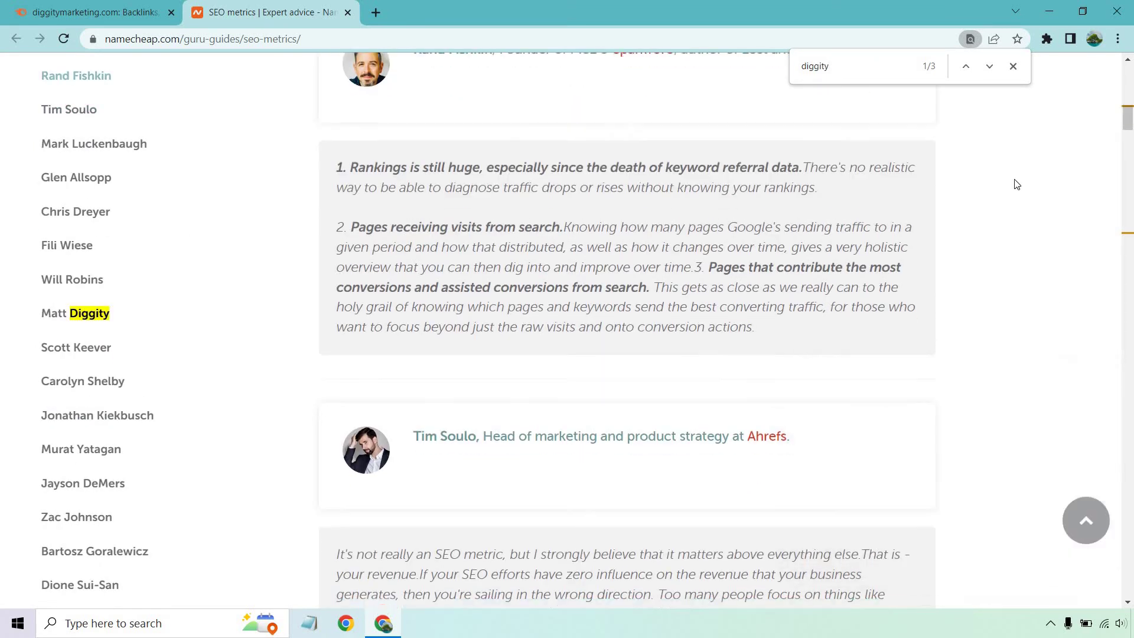
{"action": "scroll", "coordinate": [1016, 184], "scroll_direction": "down", "scroll_amount": 20}
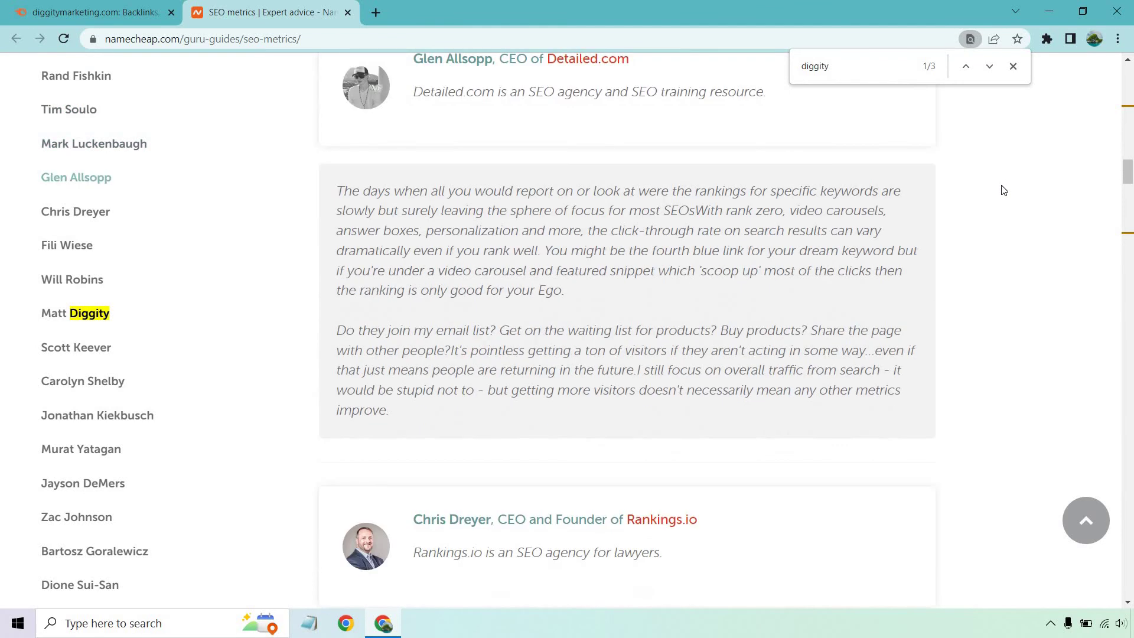
{"action": "scroll", "coordinate": [997, 196], "scroll_direction": "down", "scroll_amount": 20}
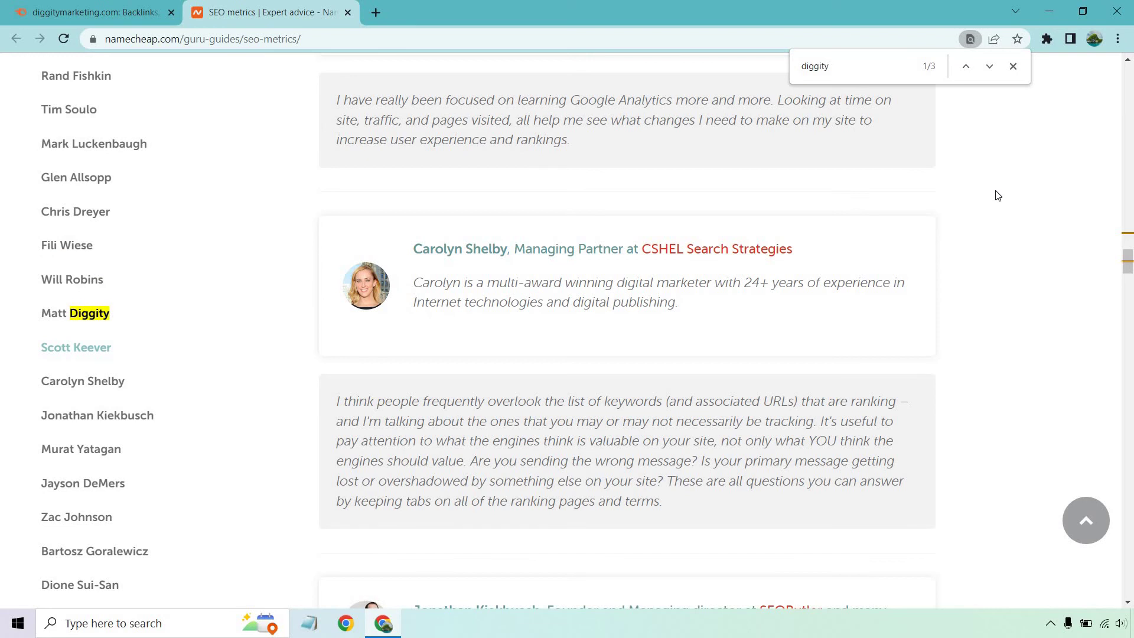
{"action": "scroll", "coordinate": [997, 196], "scroll_direction": "down", "scroll_amount": 18}
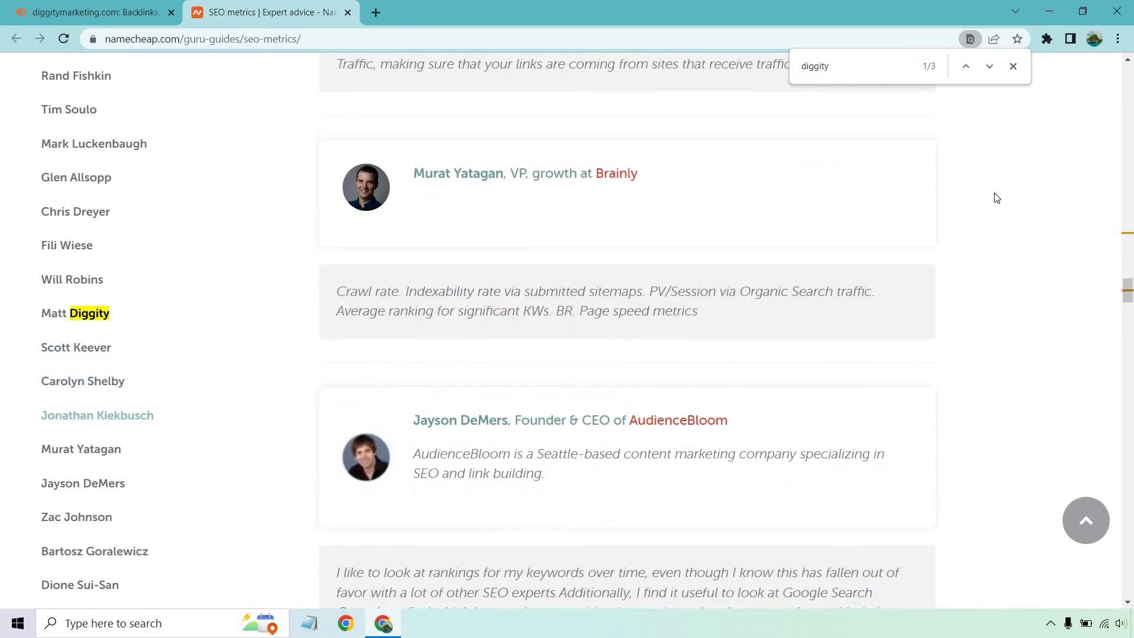
{"action": "left_click", "coordinate": [348, 12]}
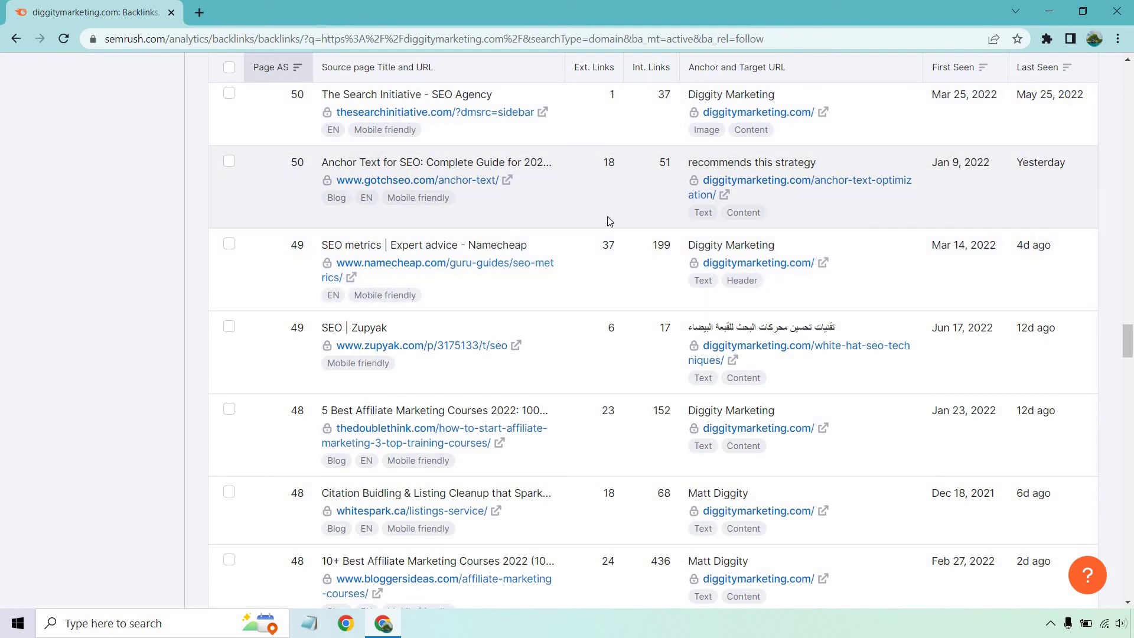
Skim down through the lower Page AS backlinks, then return to the top of the 11,729-link report
{"action": "scroll", "coordinate": [609, 221], "scroll_direction": "down", "scroll_amount": 3}
{"action": "scroll", "coordinate": [609, 221], "scroll_direction": "down", "scroll_amount": 3}
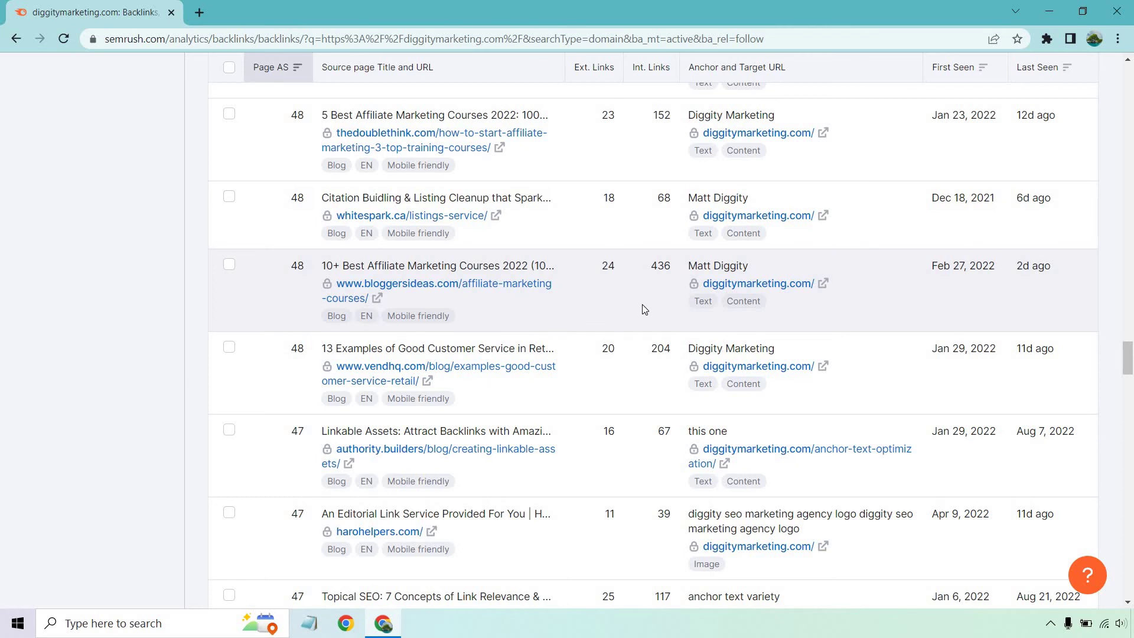
{"action": "scroll", "coordinate": [631, 279], "scroll_direction": "down", "scroll_amount": 3}
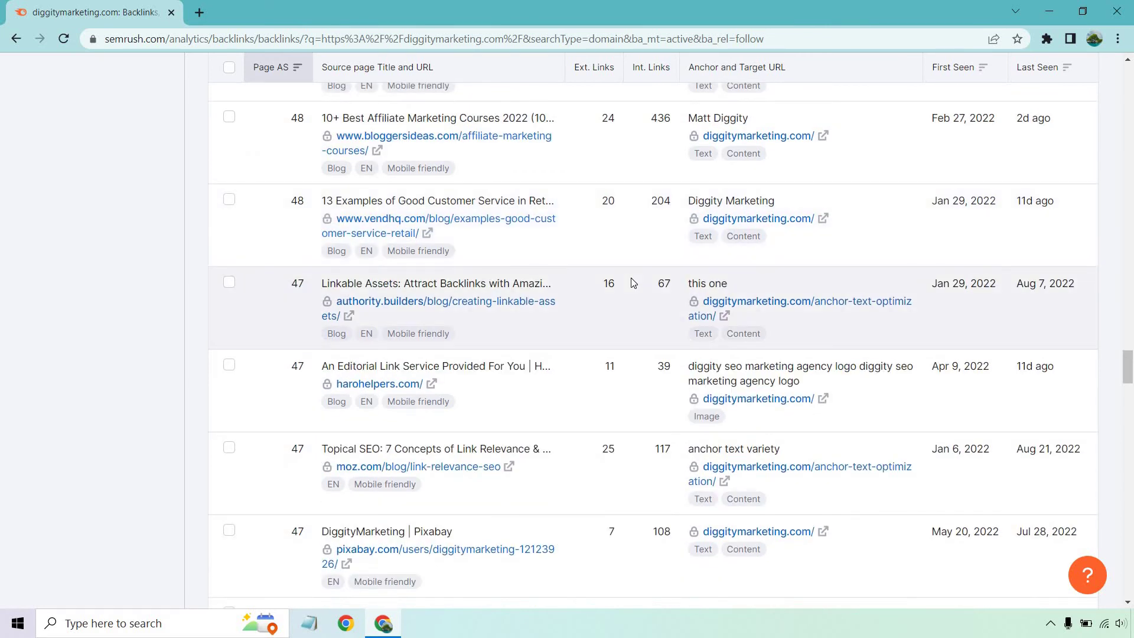
{"action": "scroll", "coordinate": [634, 276], "scroll_direction": "down", "scroll_amount": 3}
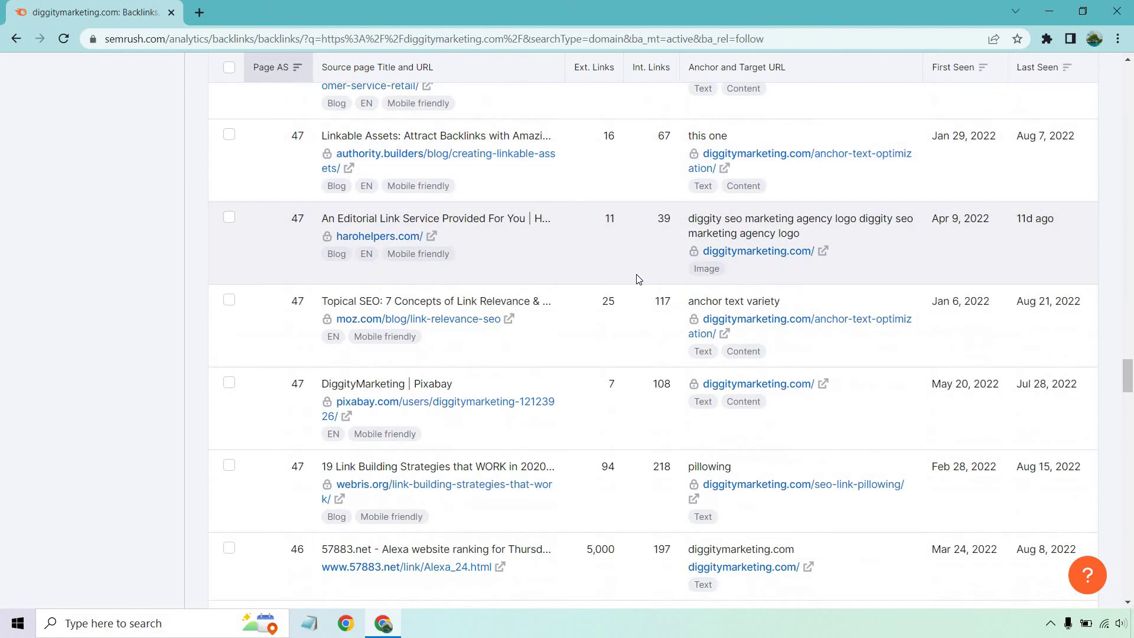
{"action": "scroll", "coordinate": [636, 275], "scroll_direction": "down", "scroll_amount": 4}
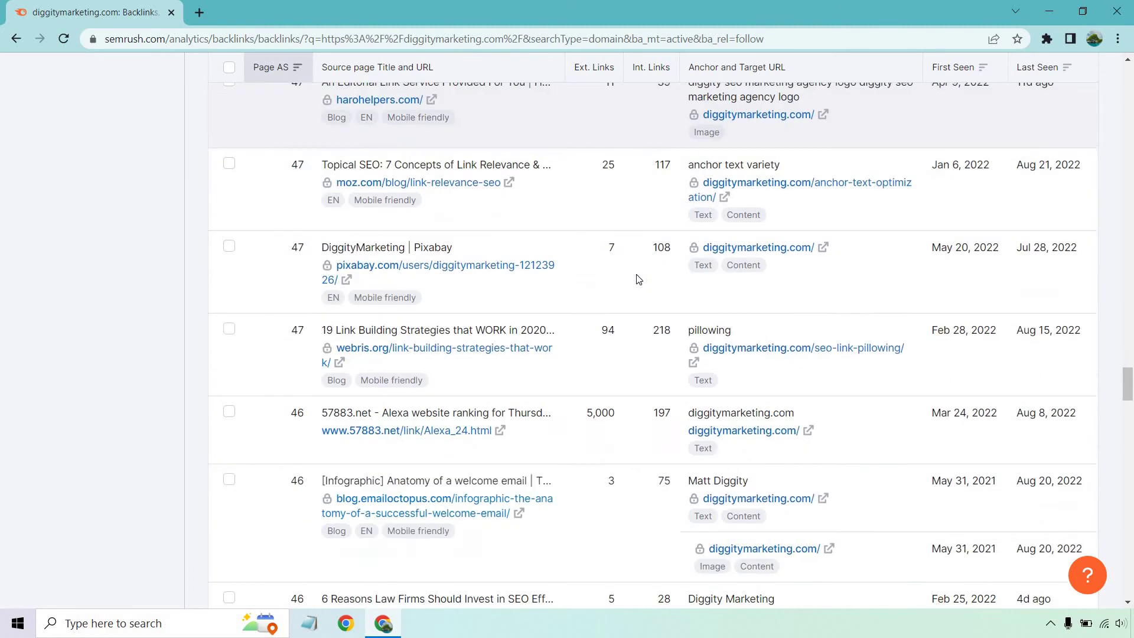
{"action": "scroll", "coordinate": [636, 279], "scroll_direction": "down", "scroll_amount": 3}
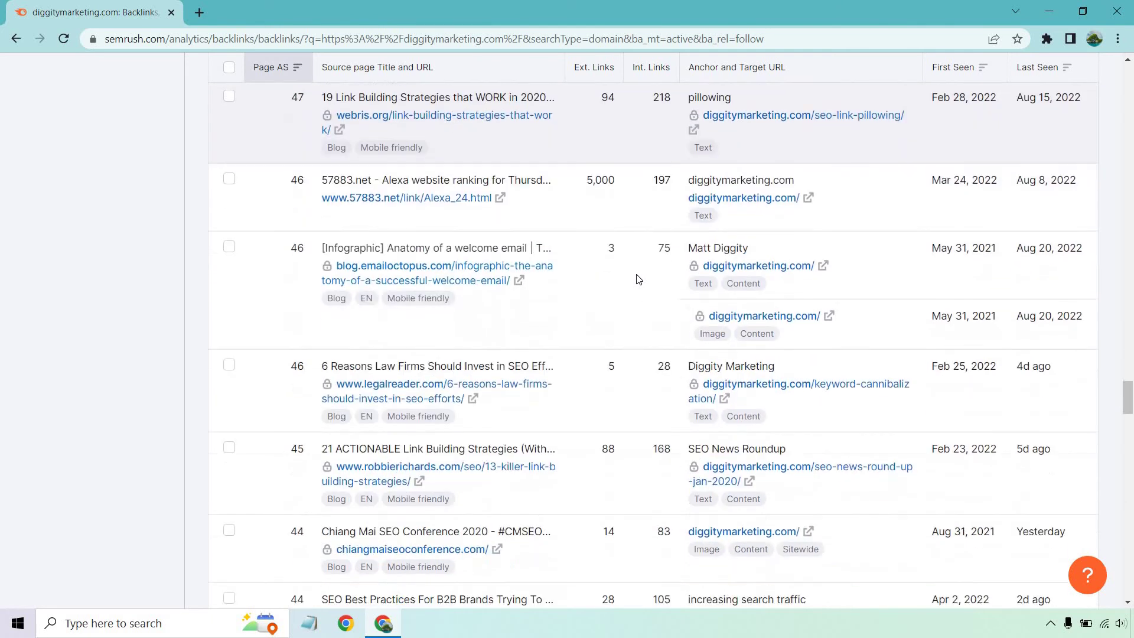
{"action": "scroll", "coordinate": [639, 276], "scroll_direction": "down", "scroll_amount": 4}
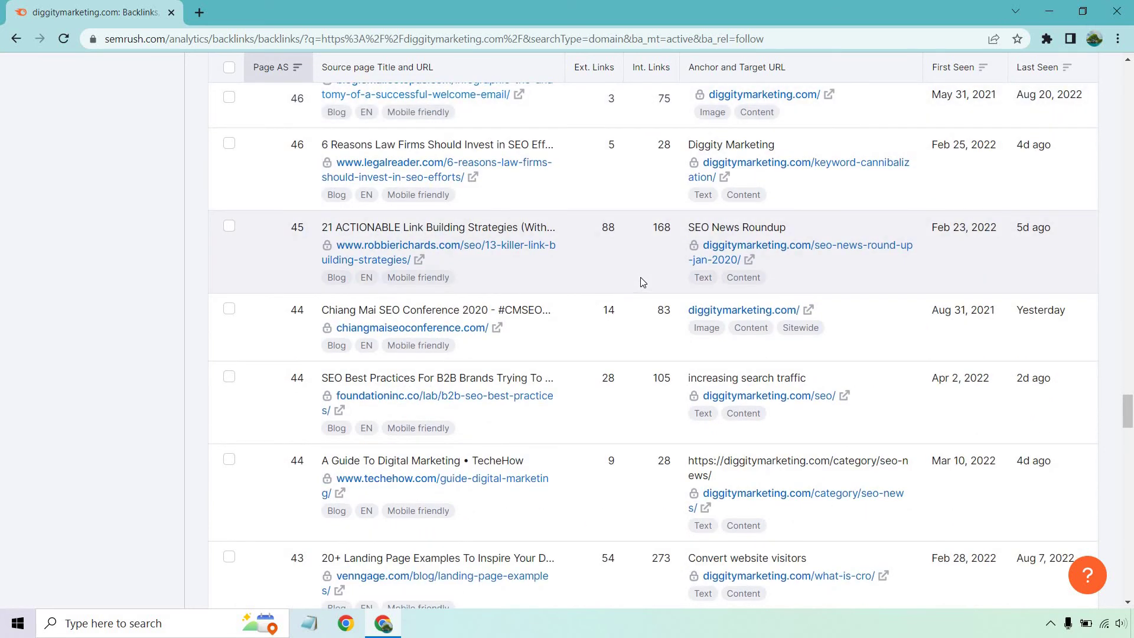
{"action": "scroll", "coordinate": [642, 281], "scroll_direction": "down", "scroll_amount": 8}
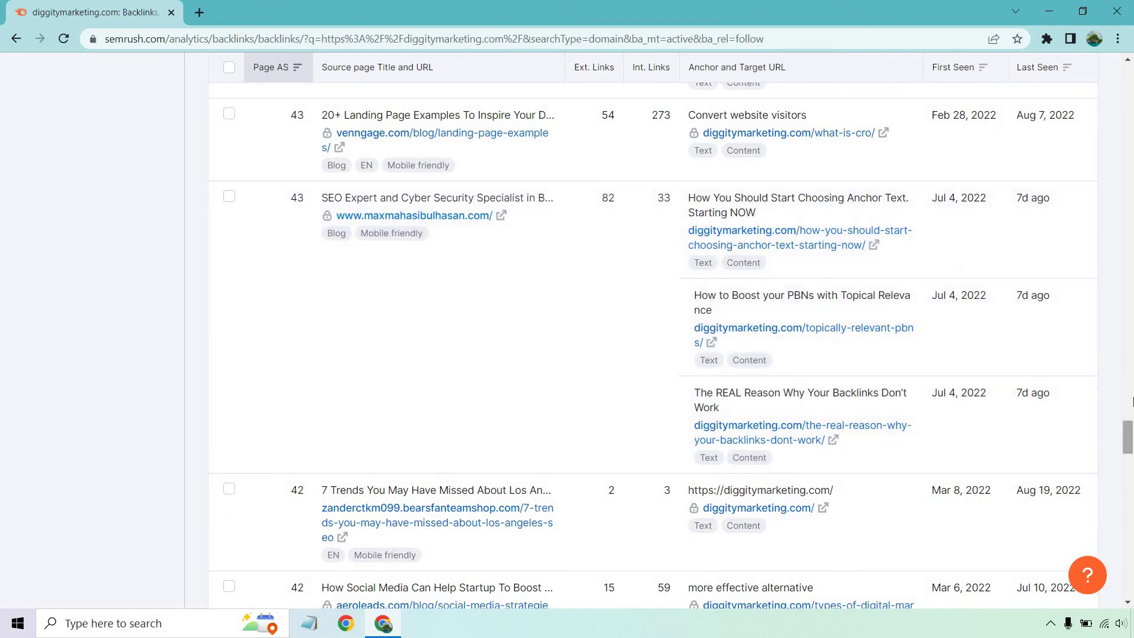
{"action": "left_click_drag", "start_coordinate": [1128, 440], "coordinate": [1131, 95]}
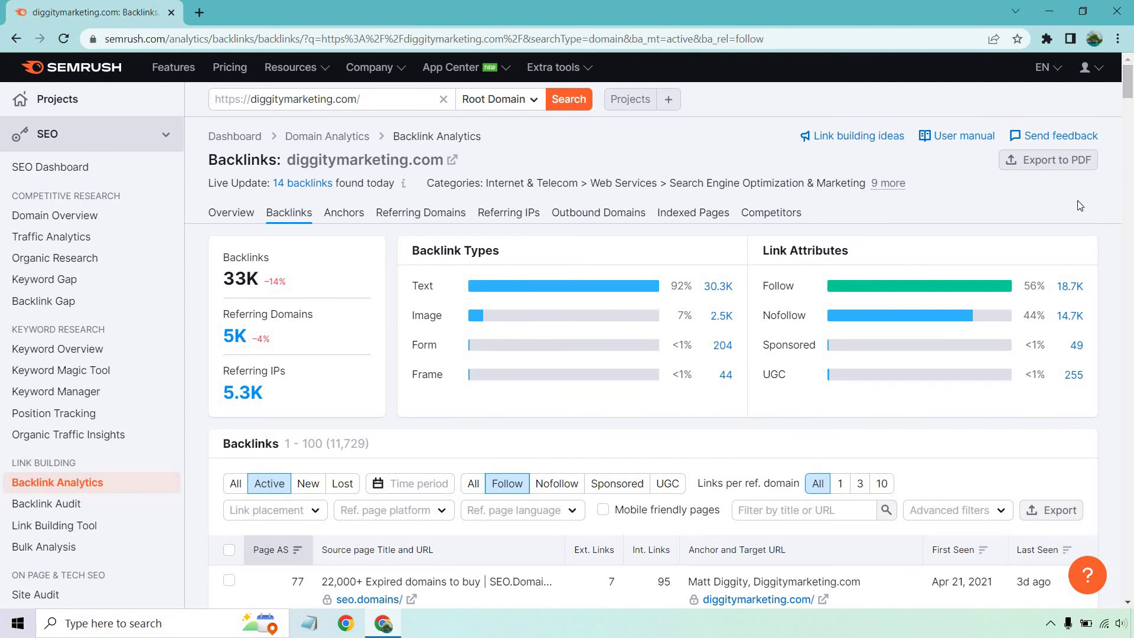
Set Links per ref. domain to 1 (3,194 results) and preview the placement, platform and language filters
{"action": "scroll", "coordinate": [706, 122], "scroll_direction": "down", "scroll_amount": 4}
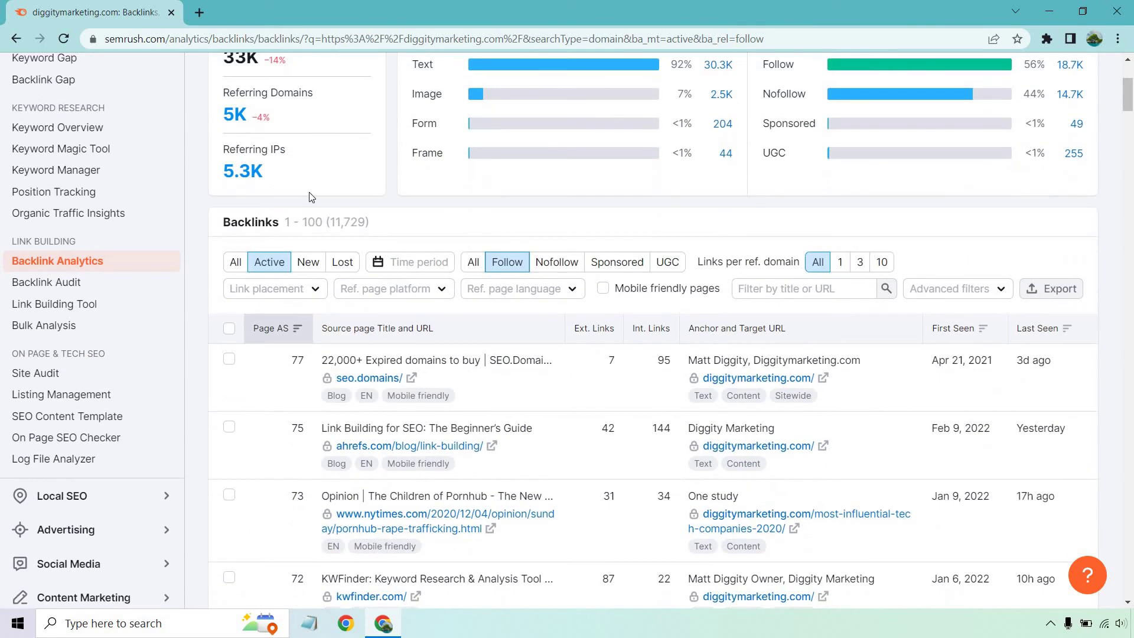
{"action": "left_click", "coordinate": [839, 267]}
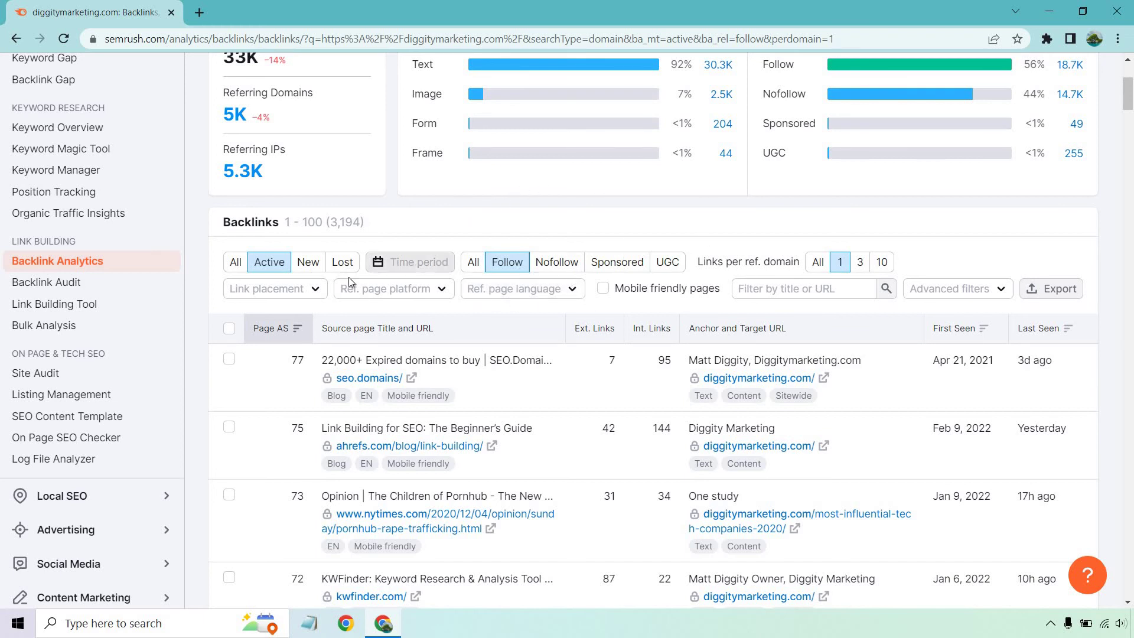
{"action": "left_click", "coordinate": [302, 291]}
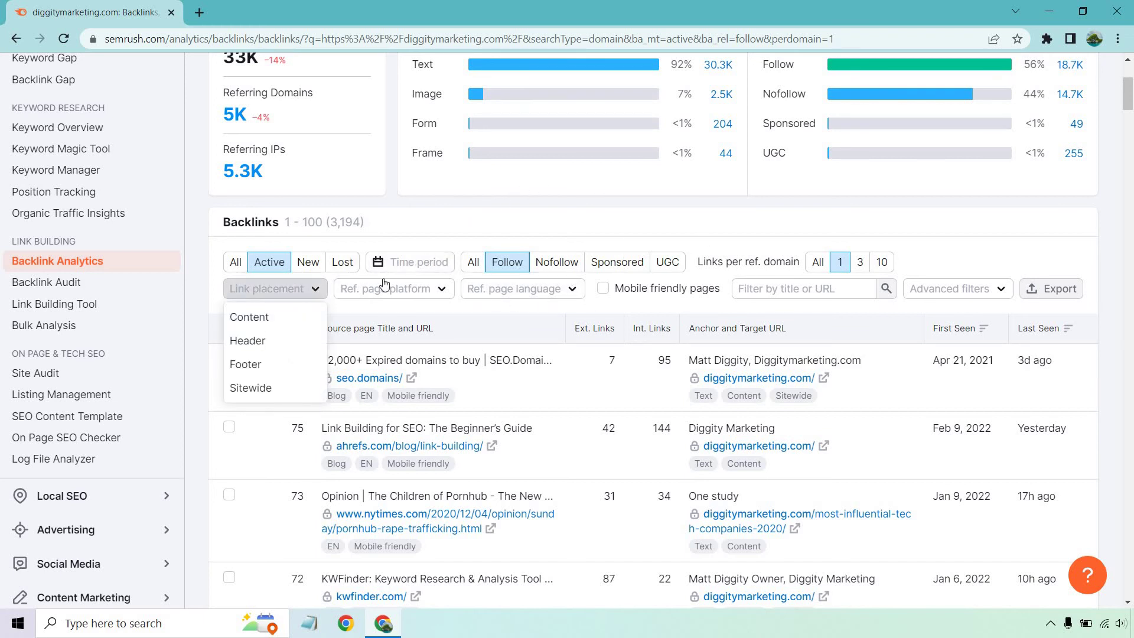
{"action": "left_click", "coordinate": [413, 292]}
{"action": "left_click", "coordinate": [550, 290]}
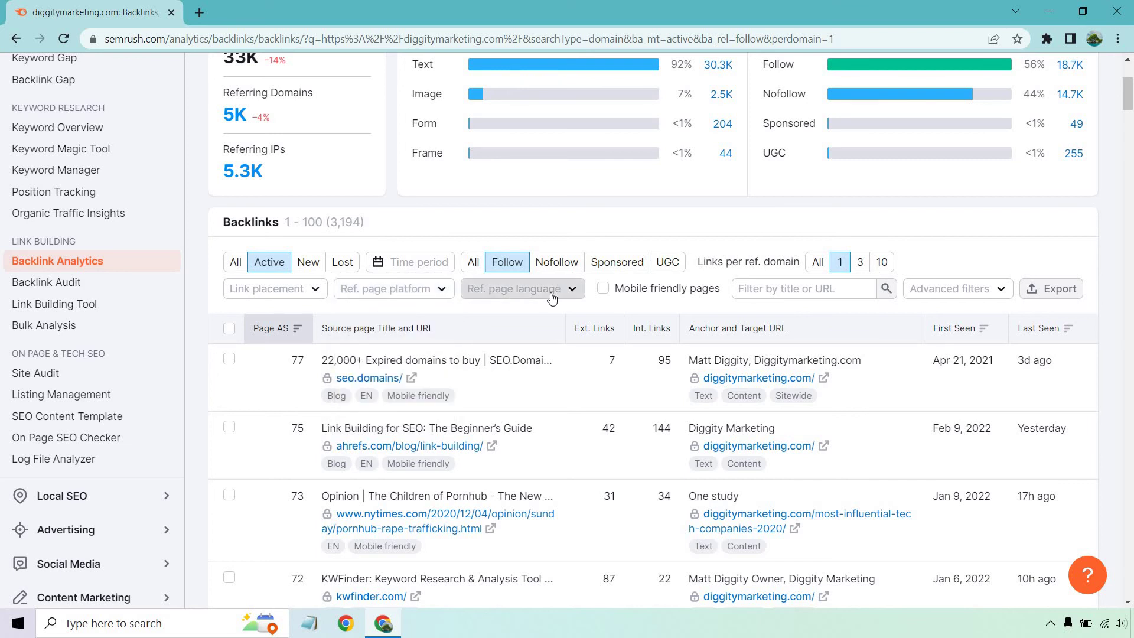
{"action": "left_click", "coordinate": [700, 196]}
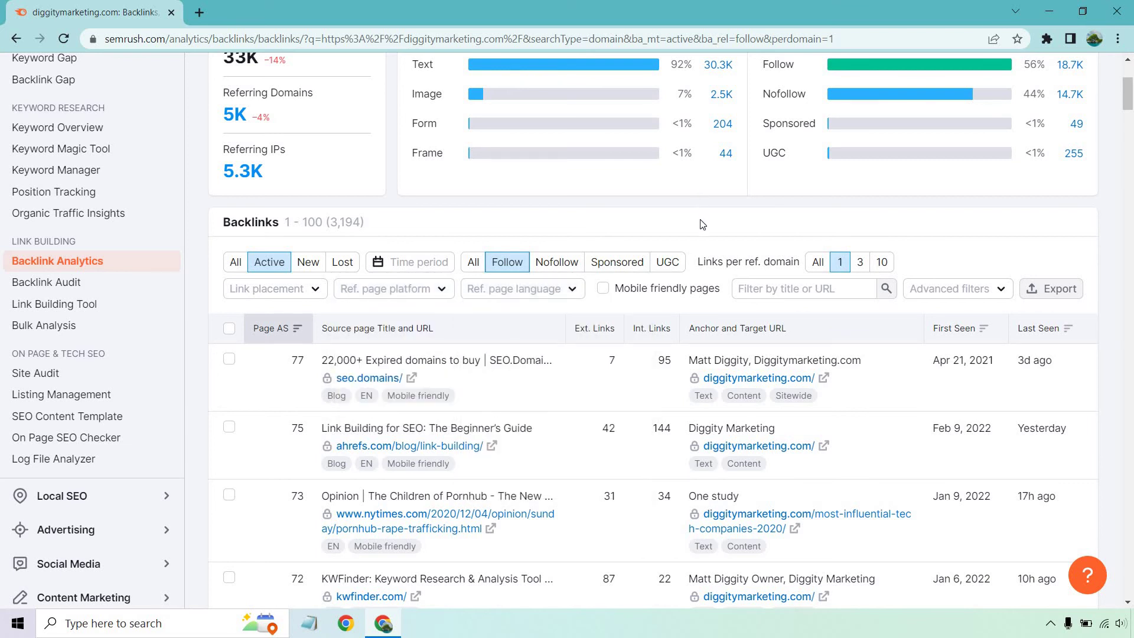
{"action": "scroll", "coordinate": [702, 224], "scroll_direction": "up", "scroll_amount": 3}
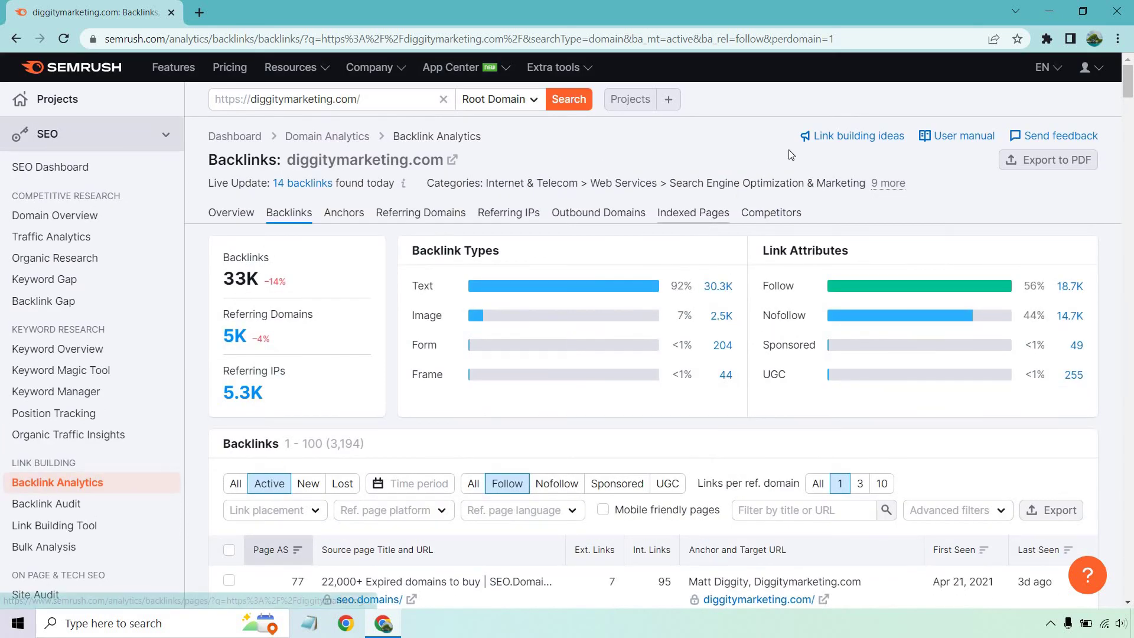